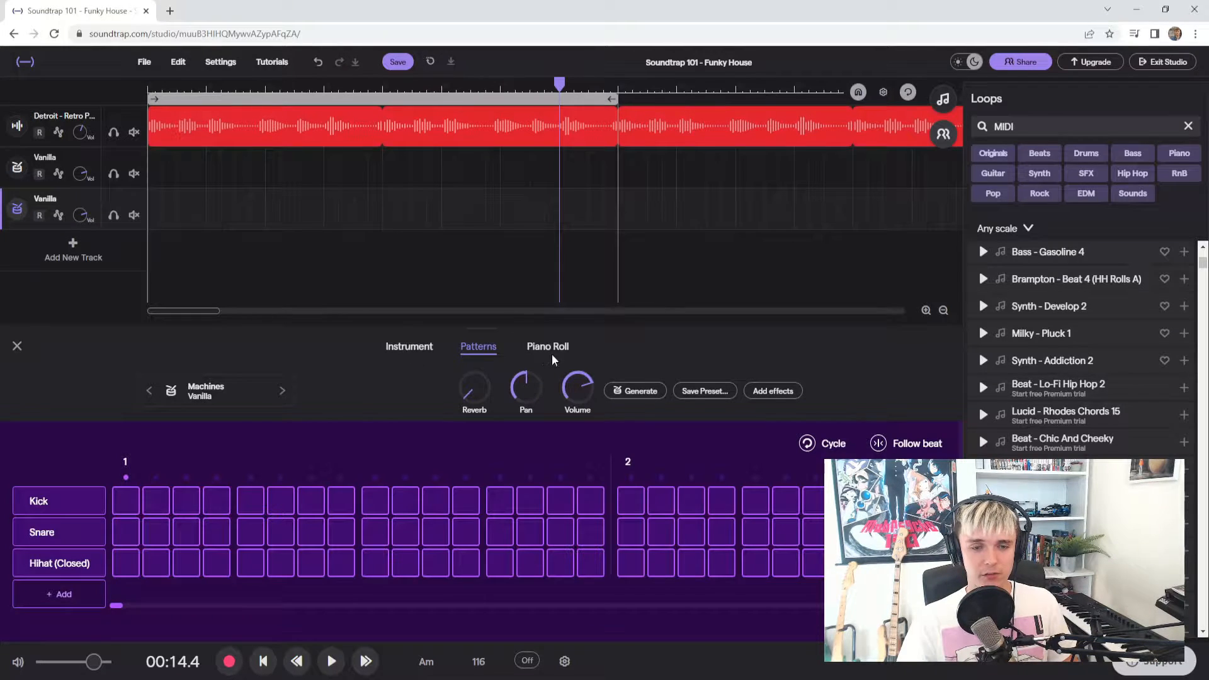
Switch the Vanilla drum track to the instrument view and audition its kick and snare pads.
left_click(419, 348)
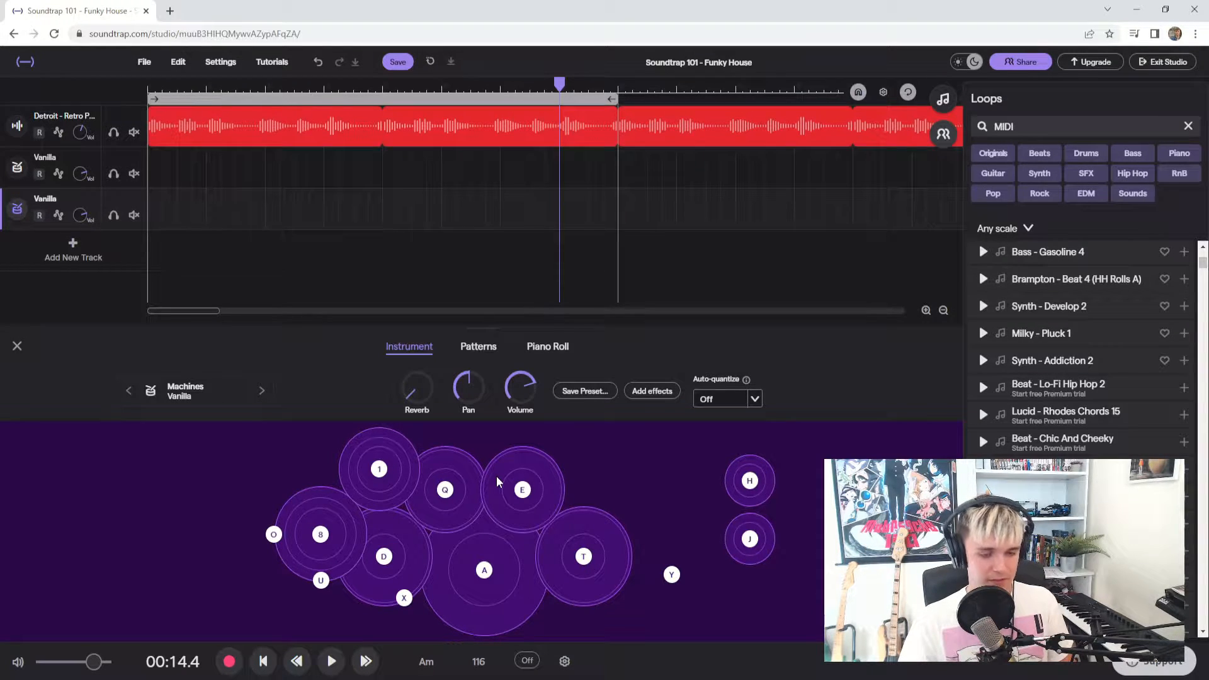
key("d")
key("d")
key("a")
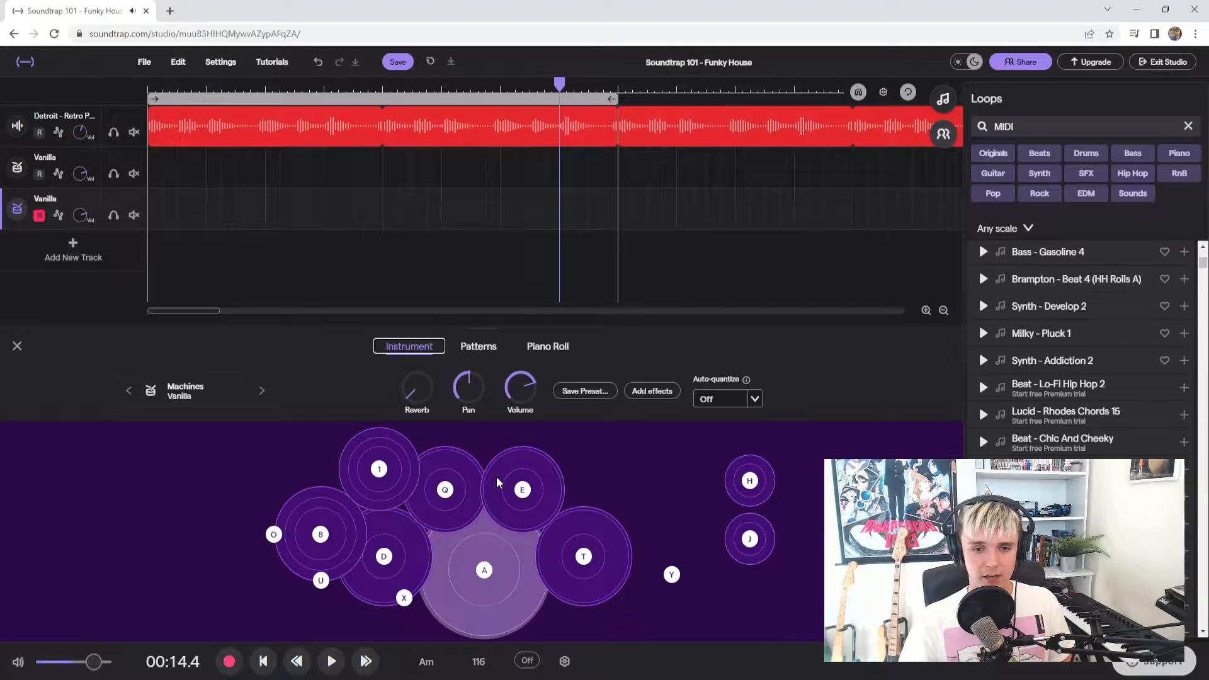
key("a")
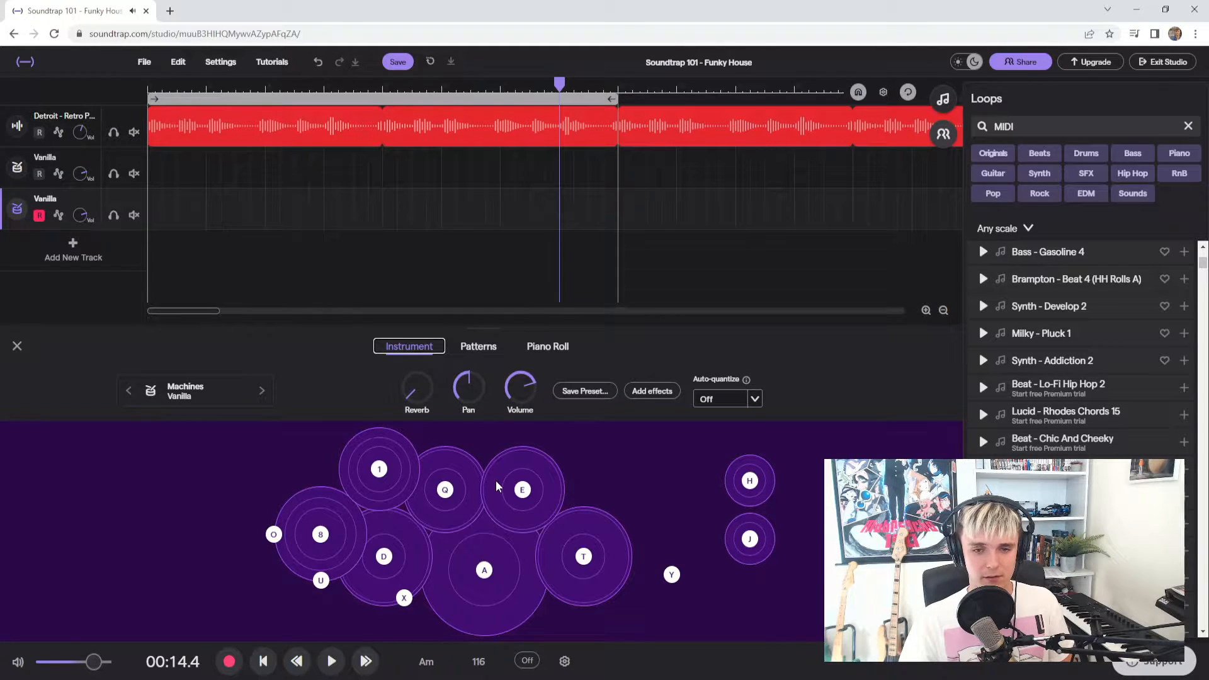
key("a")
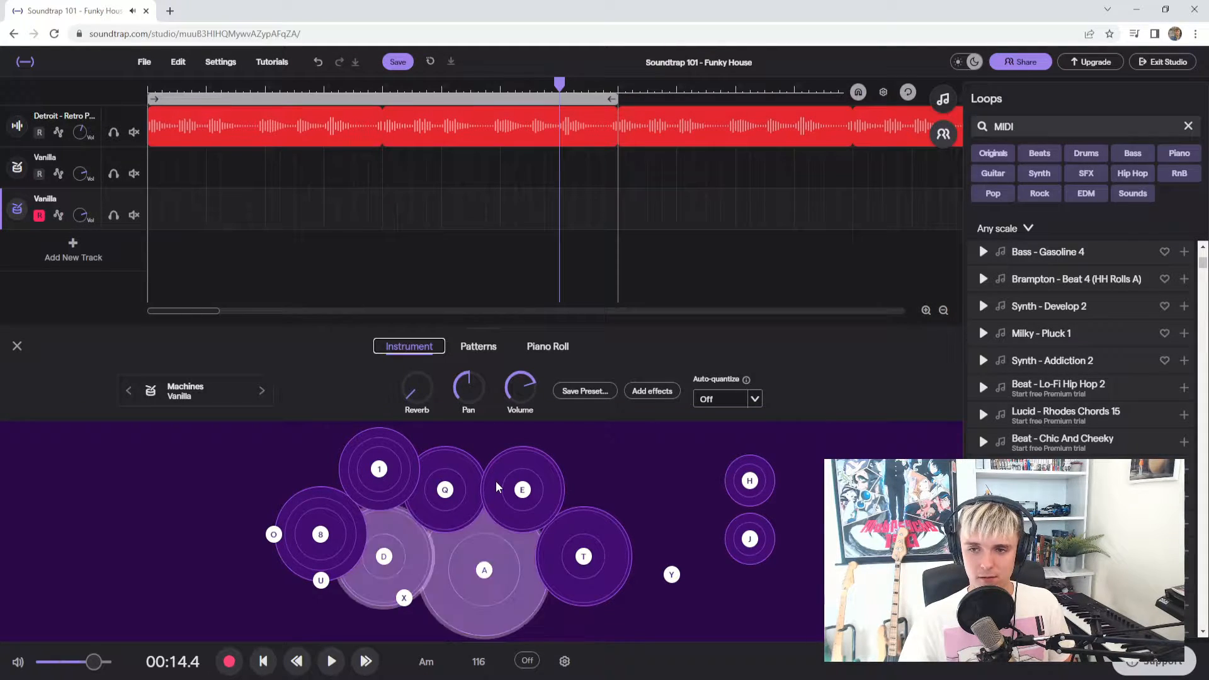
Look over the drum track's piano roll and return to the pattern sequencer.
left_click(480, 348)
left_click(548, 348)
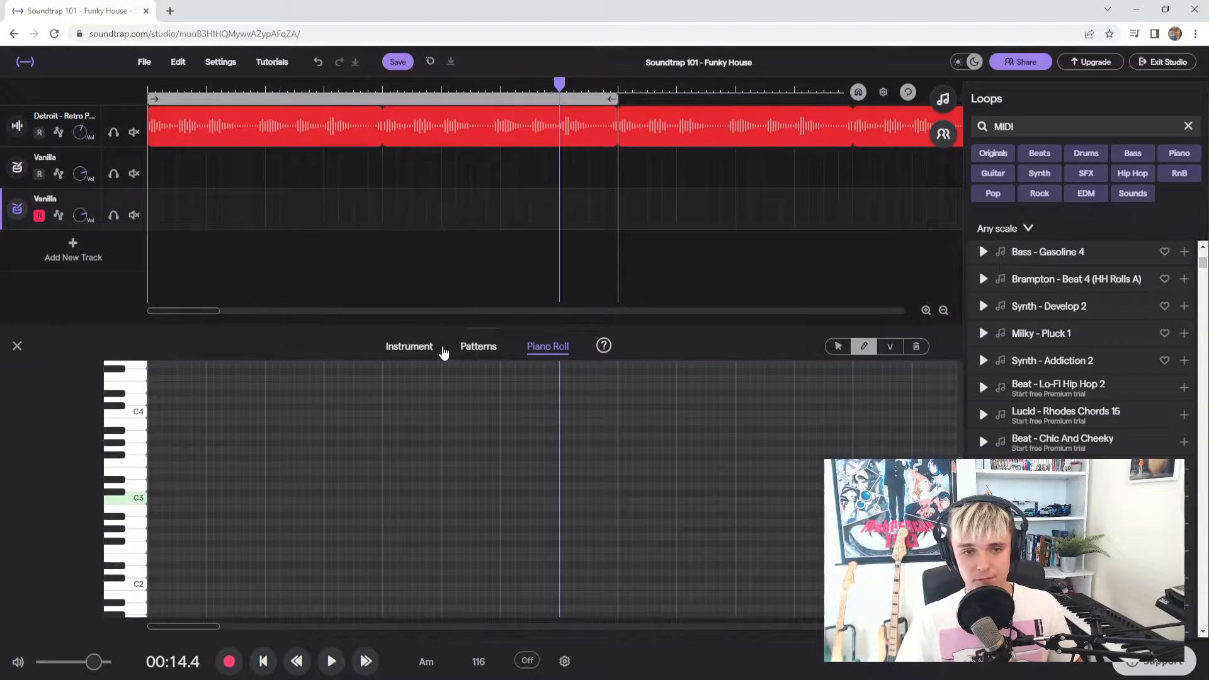
left_click(474, 354)
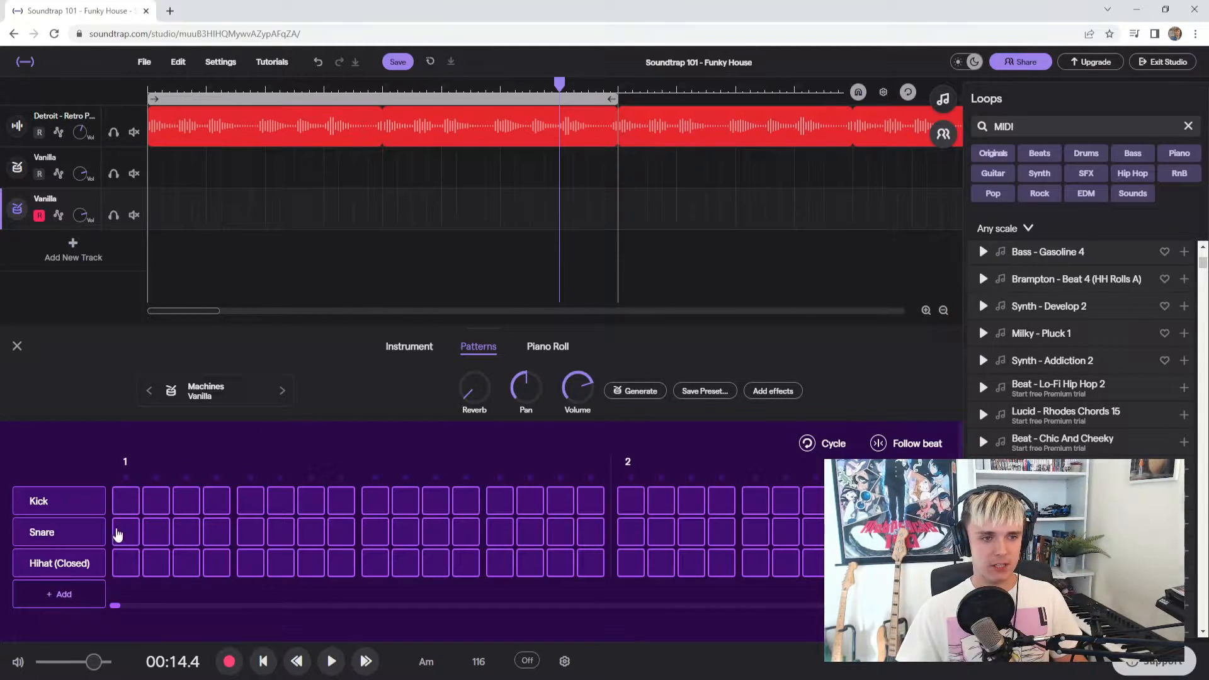
Fill all sixteen steps of bar 1 in the Hihat (Closed) row to demonstrate sixteenth notes.
left_click_drag(155, 566, 591, 567)
left_click(126, 567)
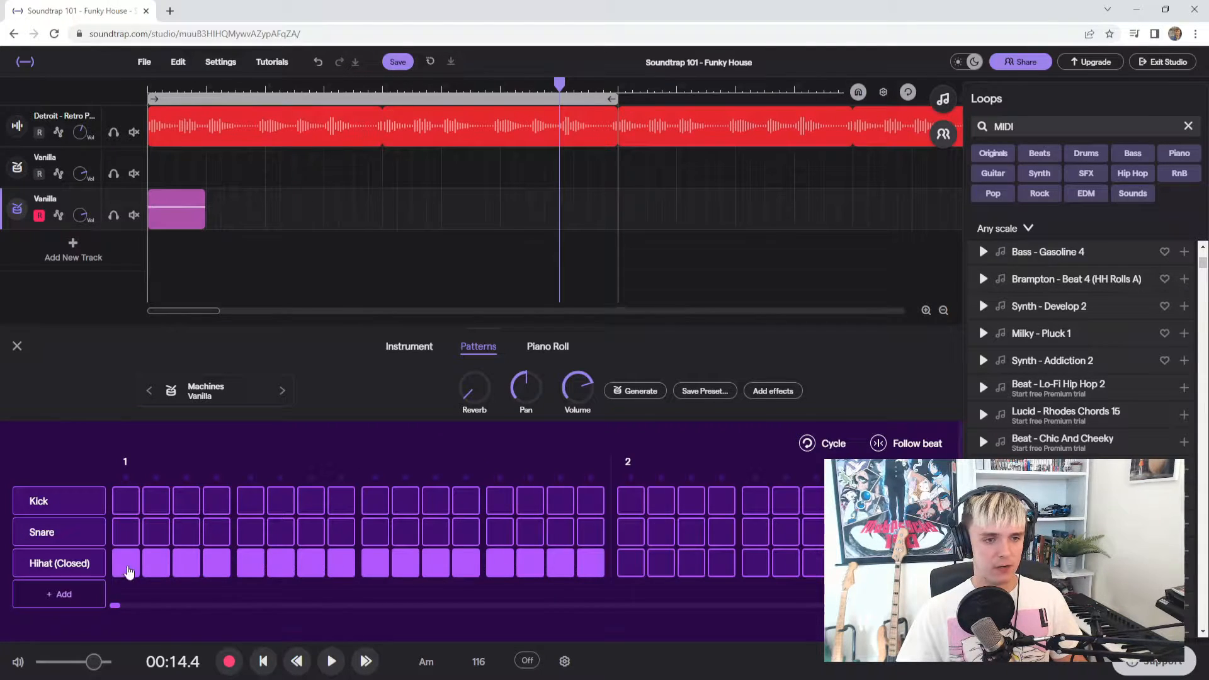
left_click(221, 571)
left_click(221, 571)
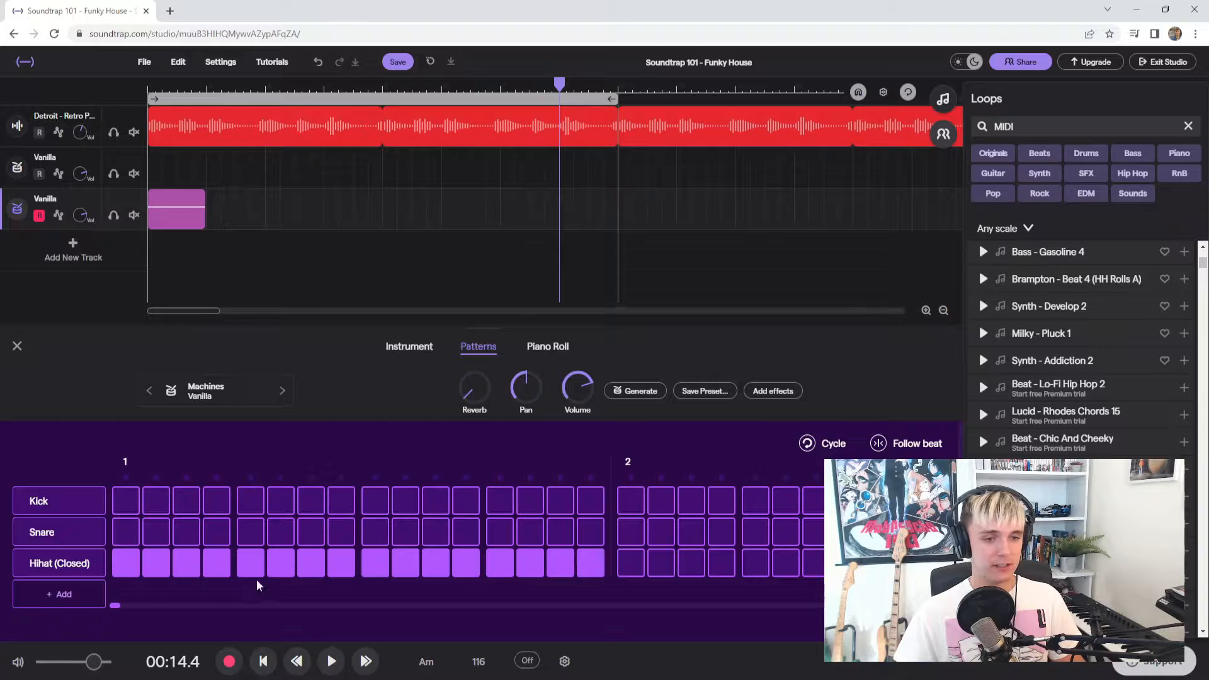
left_click(216, 570)
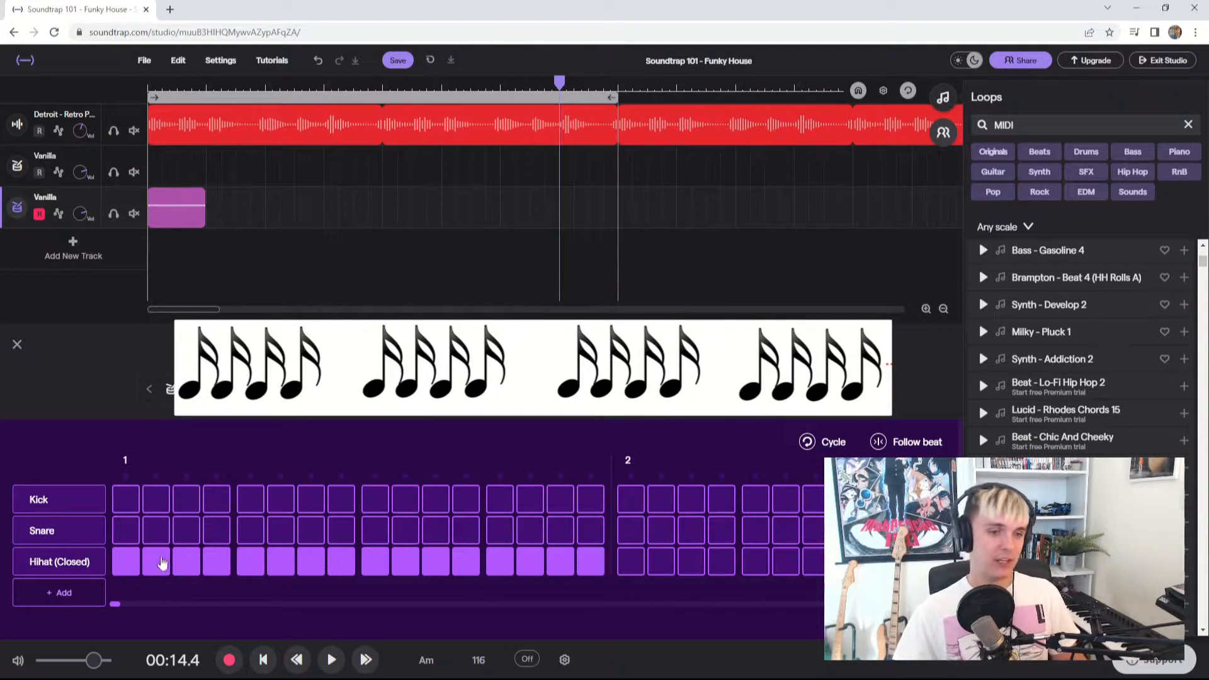
Remove every second closed hi-hat hit in bar 1, leaving an eighth-note pattern.
left_click(154, 567)
left_click(218, 567)
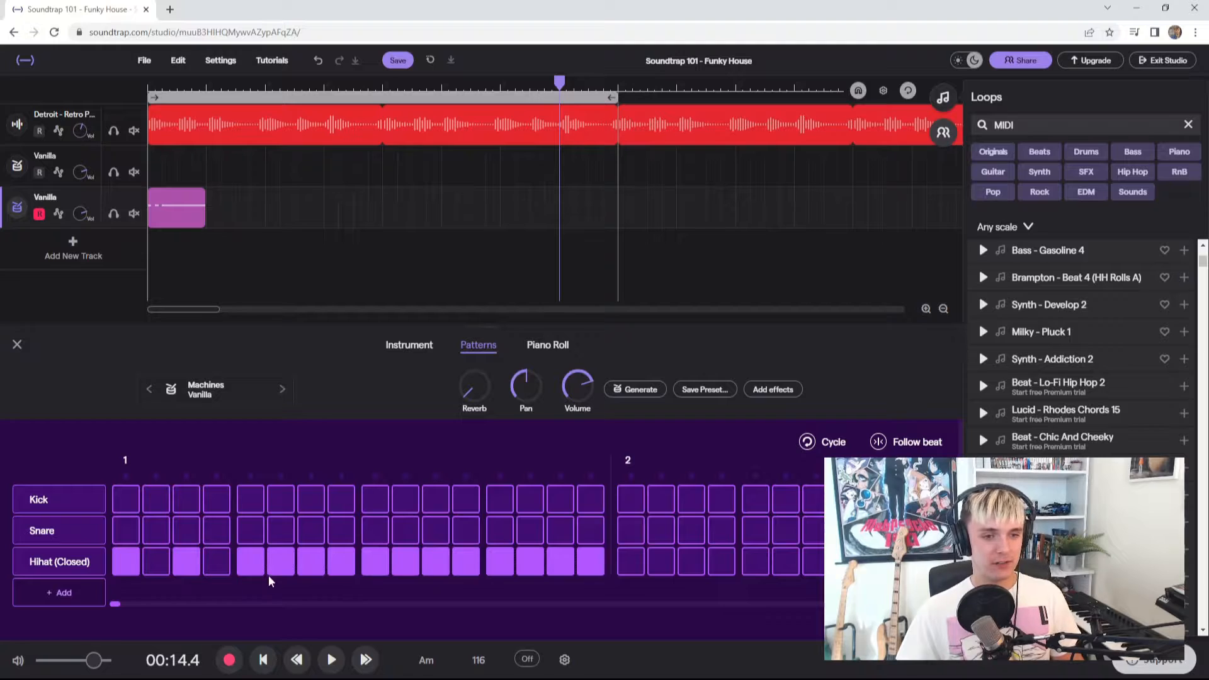
left_click(280, 570)
left_click(341, 567)
left_click(405, 567)
left_click(466, 567)
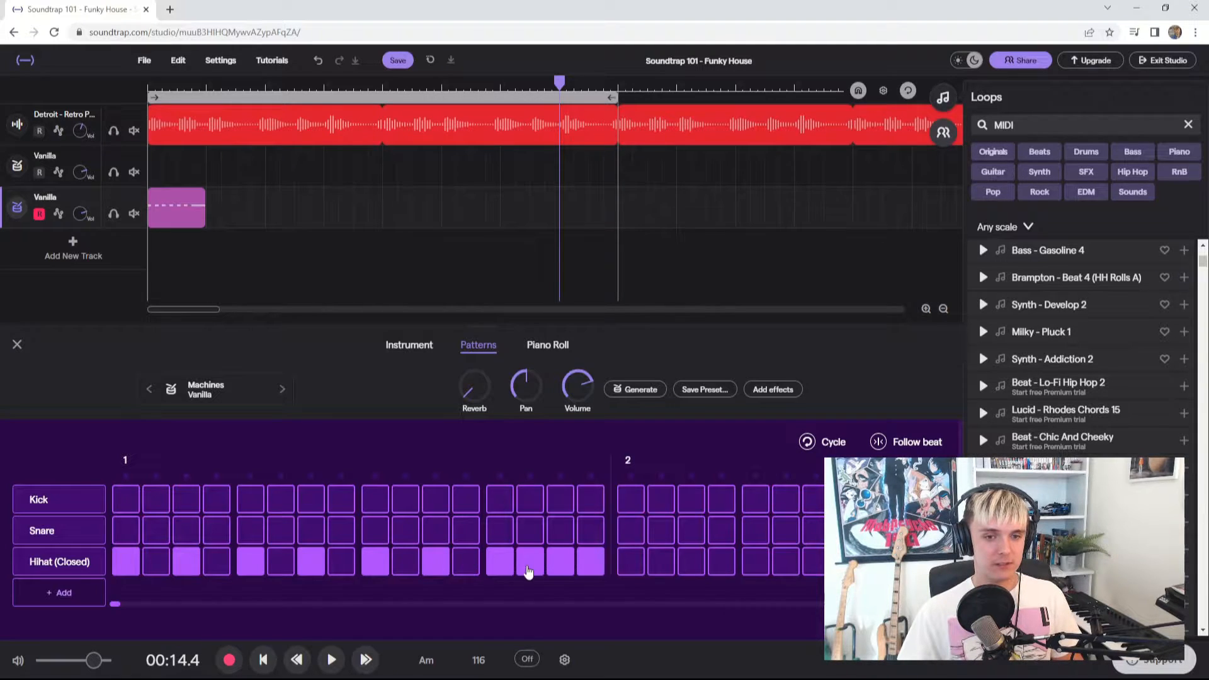
left_click(530, 567)
left_click(588, 567)
left_click(589, 567)
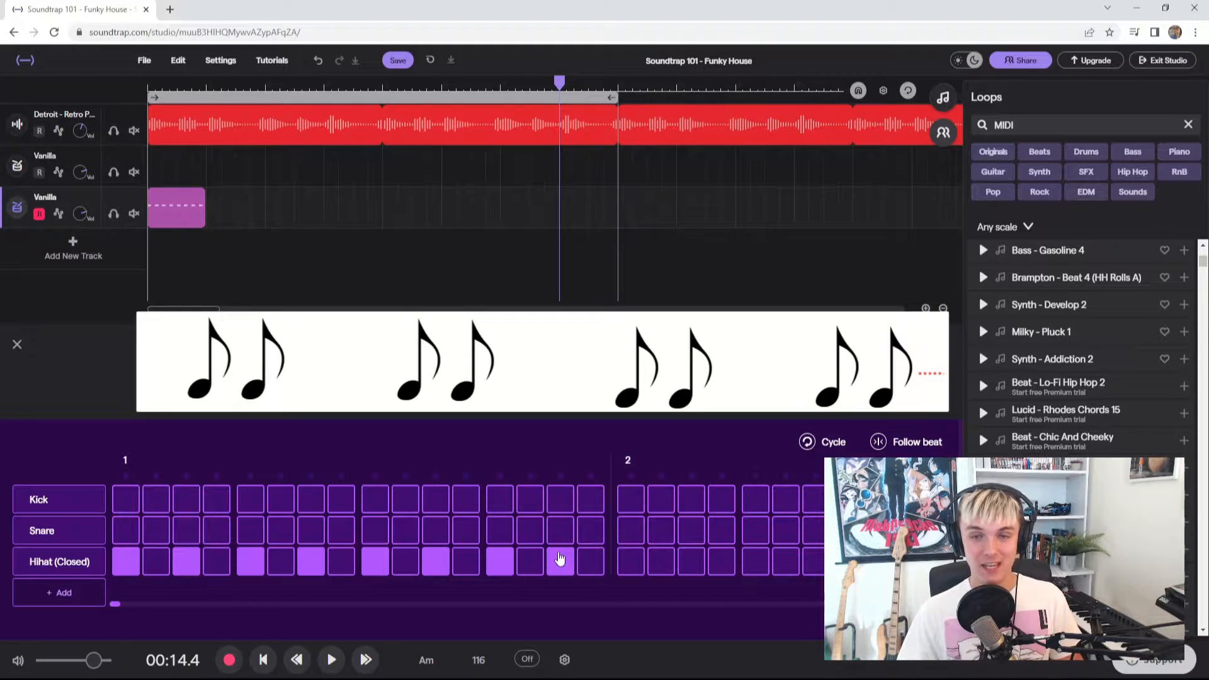
left_click(560, 559)
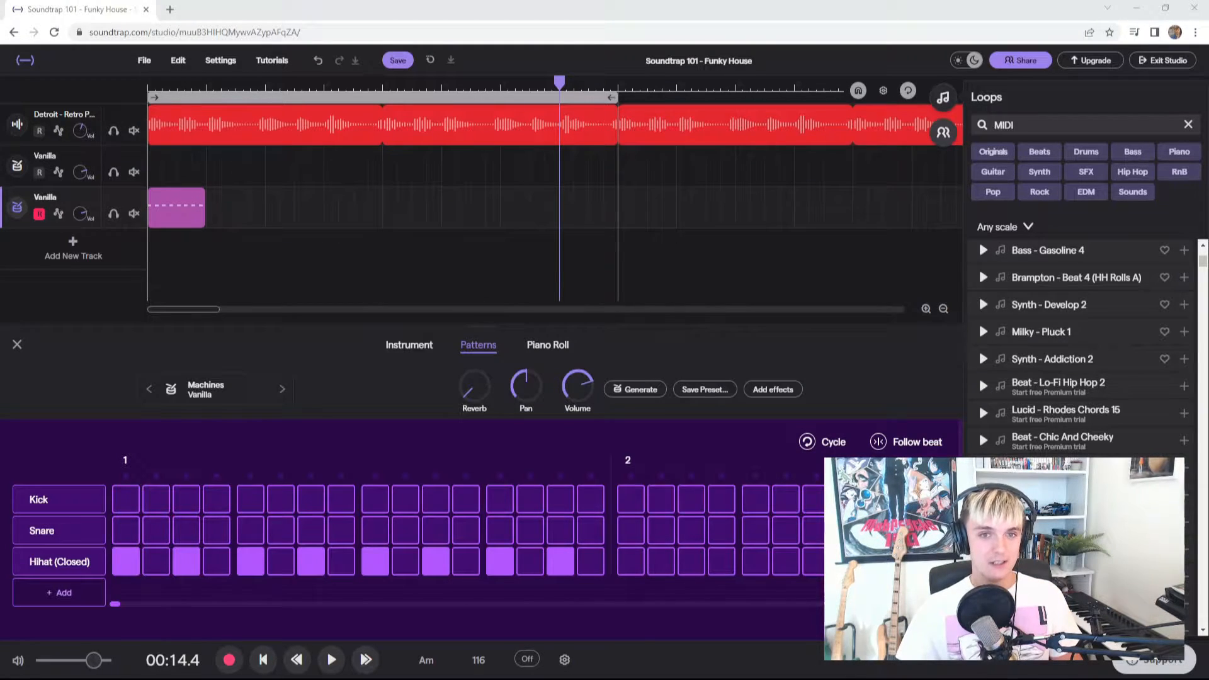
Thin the closed hi-hats in bar 1 to quarter notes by removing the hits between the four beats.
left_click(189, 561)
left_click(313, 567)
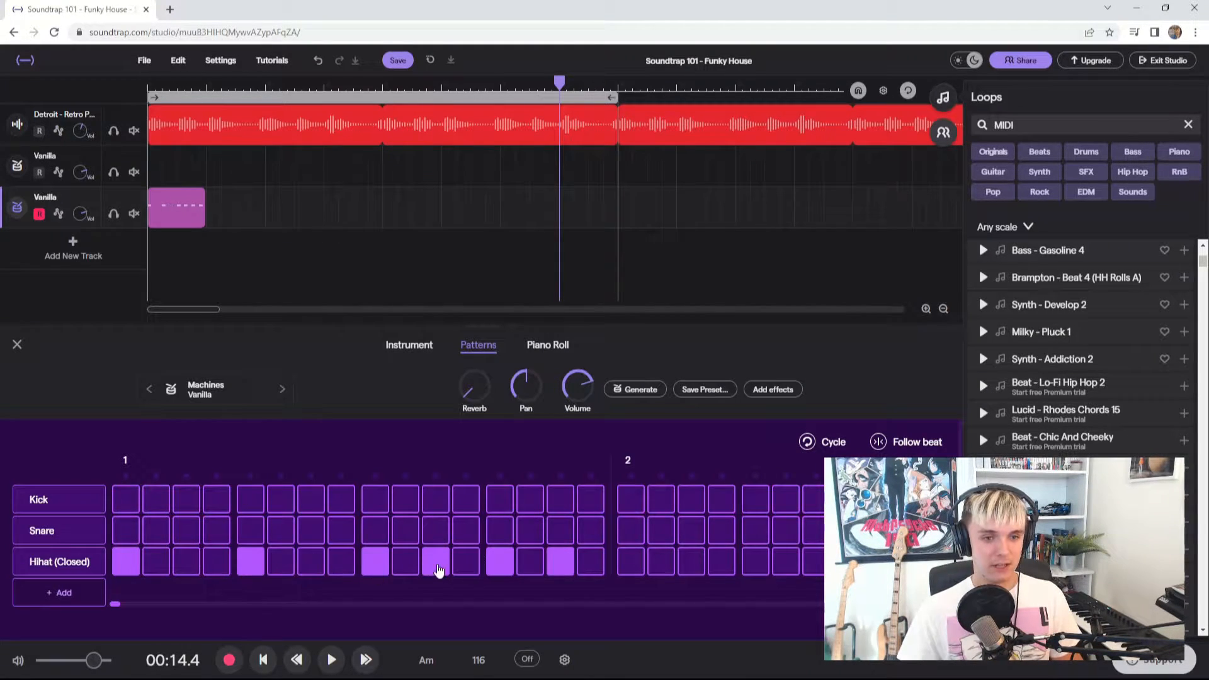
left_click(438, 567)
left_click(560, 562)
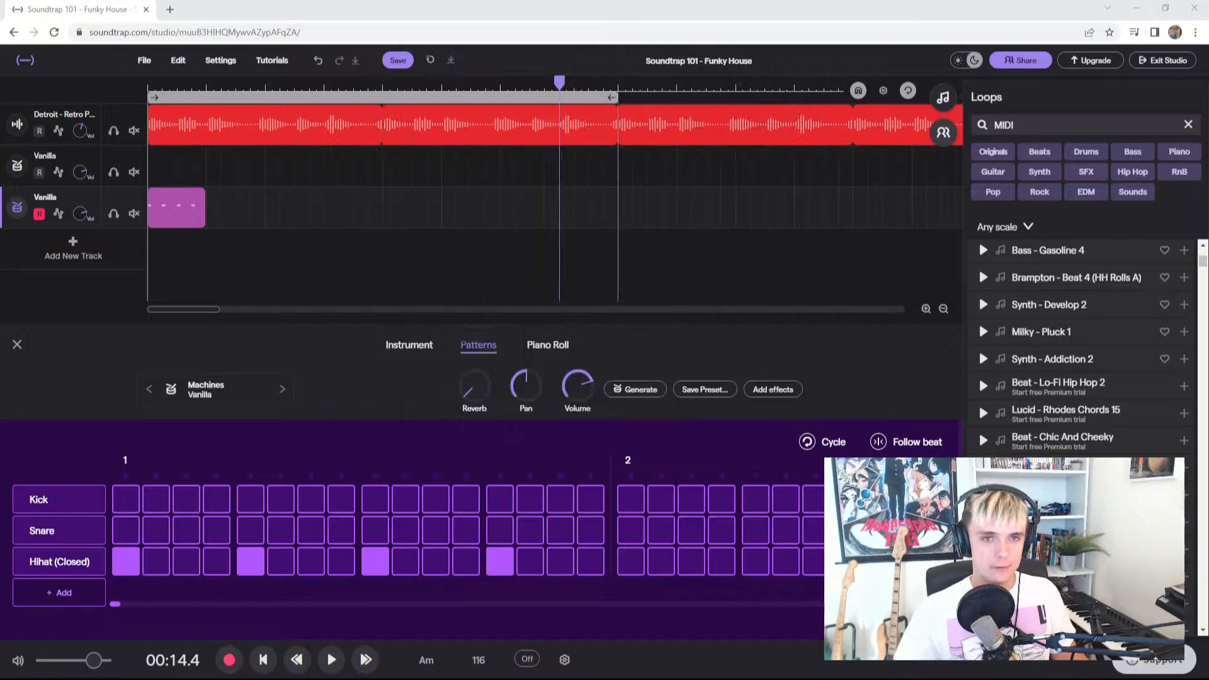
Clear the four remaining closed hi-hat hits from bar 1.
left_click(121, 573)
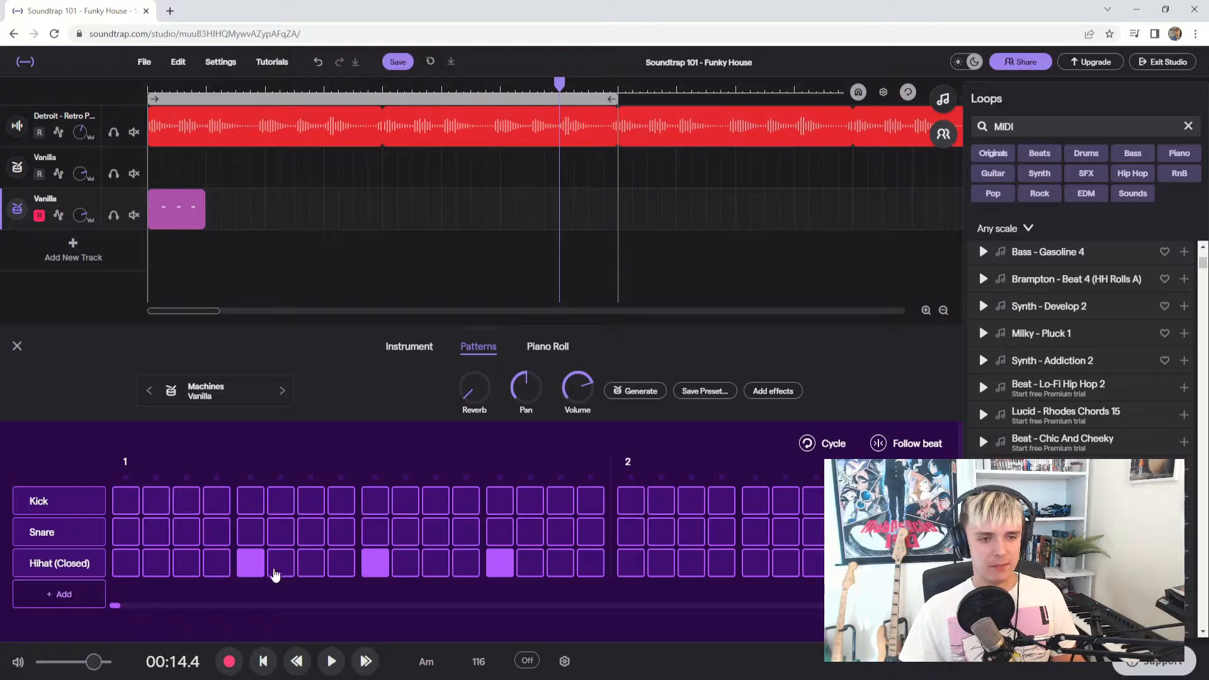
left_click(254, 562)
left_click(365, 573)
left_click(496, 569)
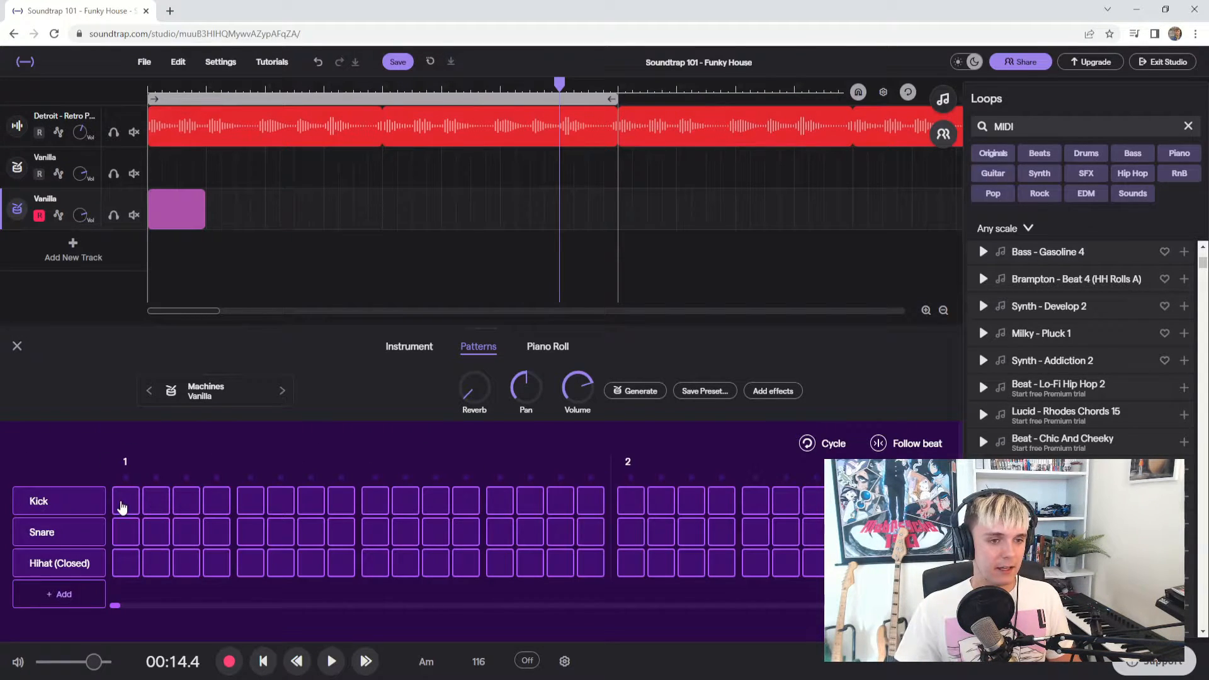
Place kick hits on all four beats of bar 1 and return the playhead to the start.
left_click(124, 503)
left_click(252, 507)
left_click(374, 504)
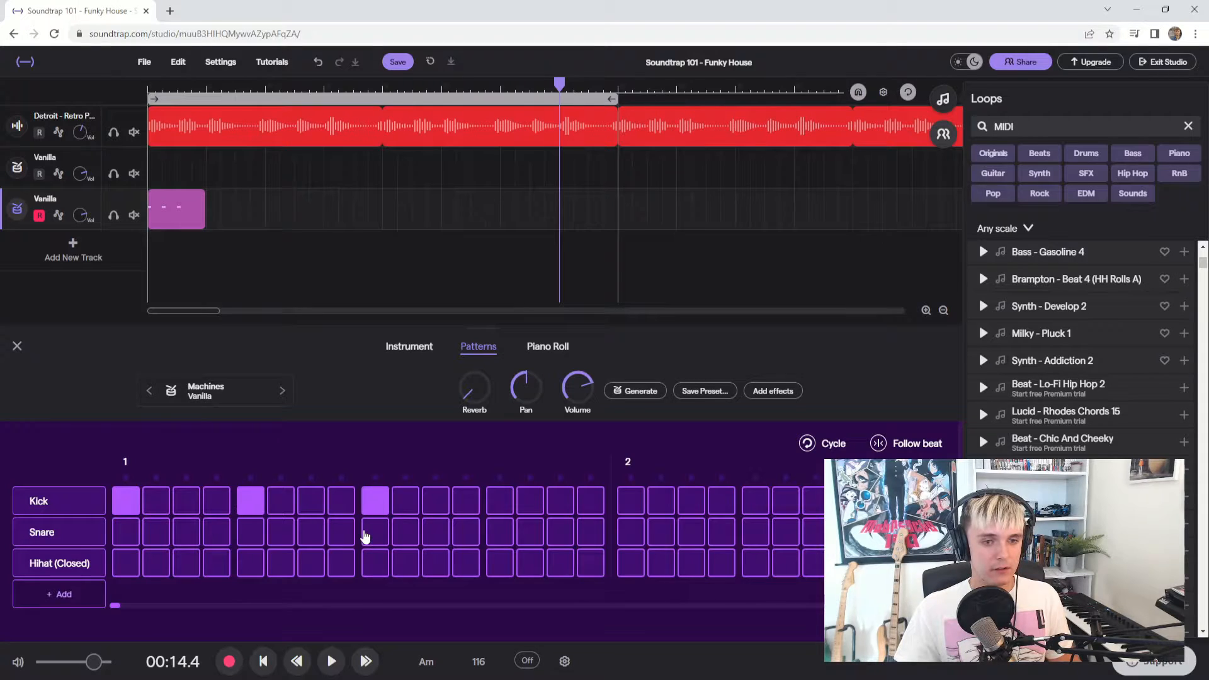
left_click(500, 501)
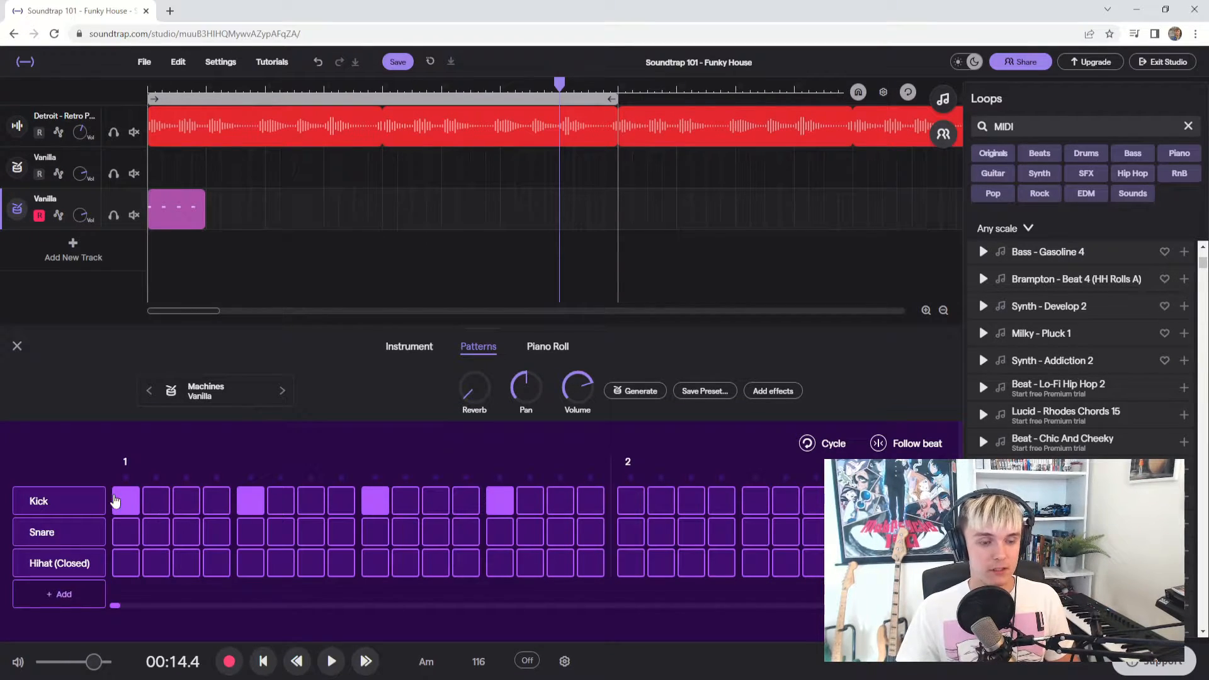
left_click(263, 661)
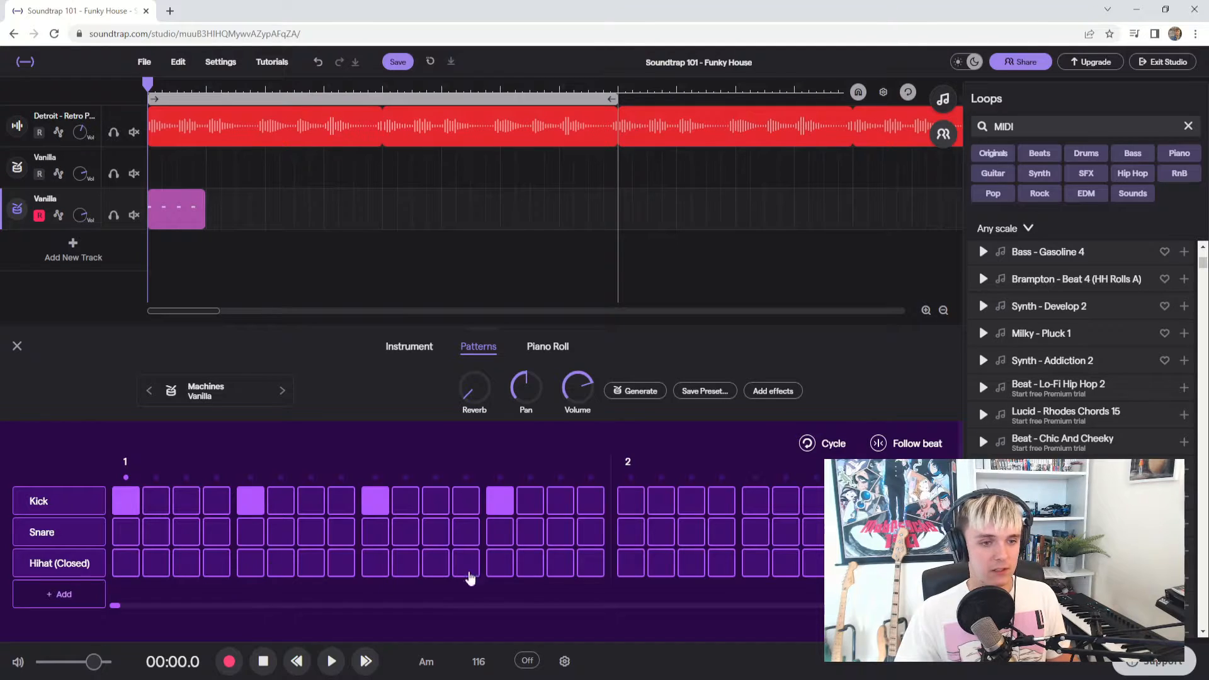
Add snare hits on beats 2 and 4 and closed hi-hats on the third step of every beat in bar 1.
left_click(251, 538)
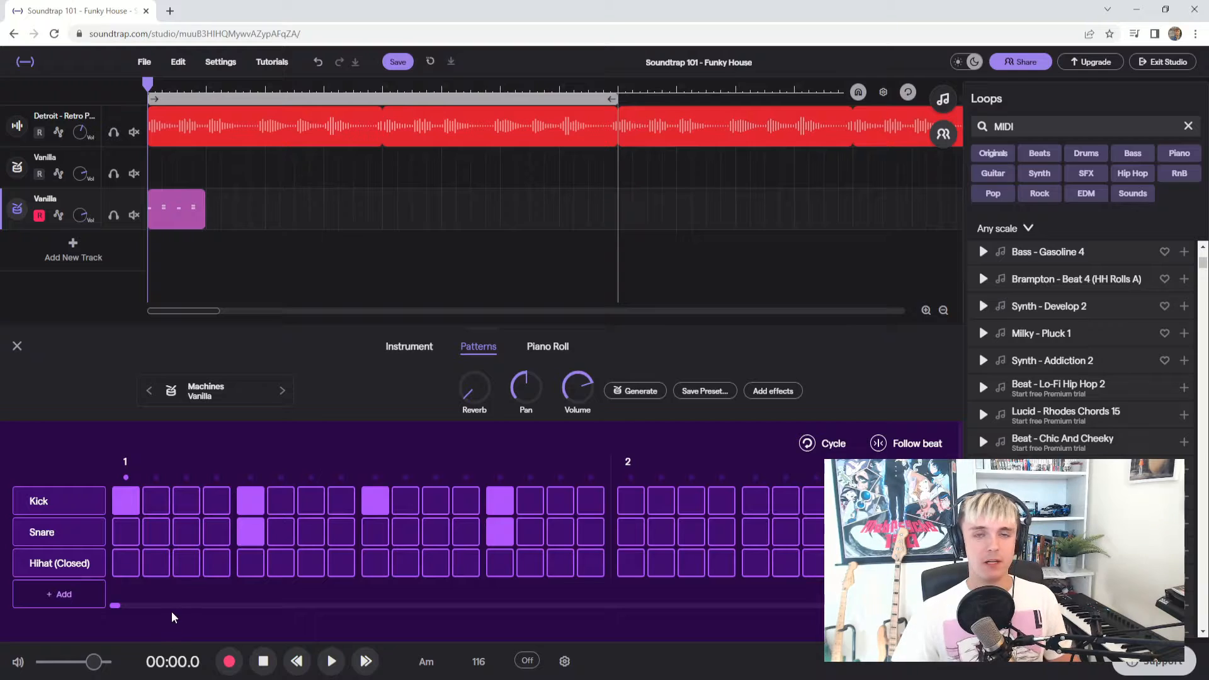
left_click(187, 569)
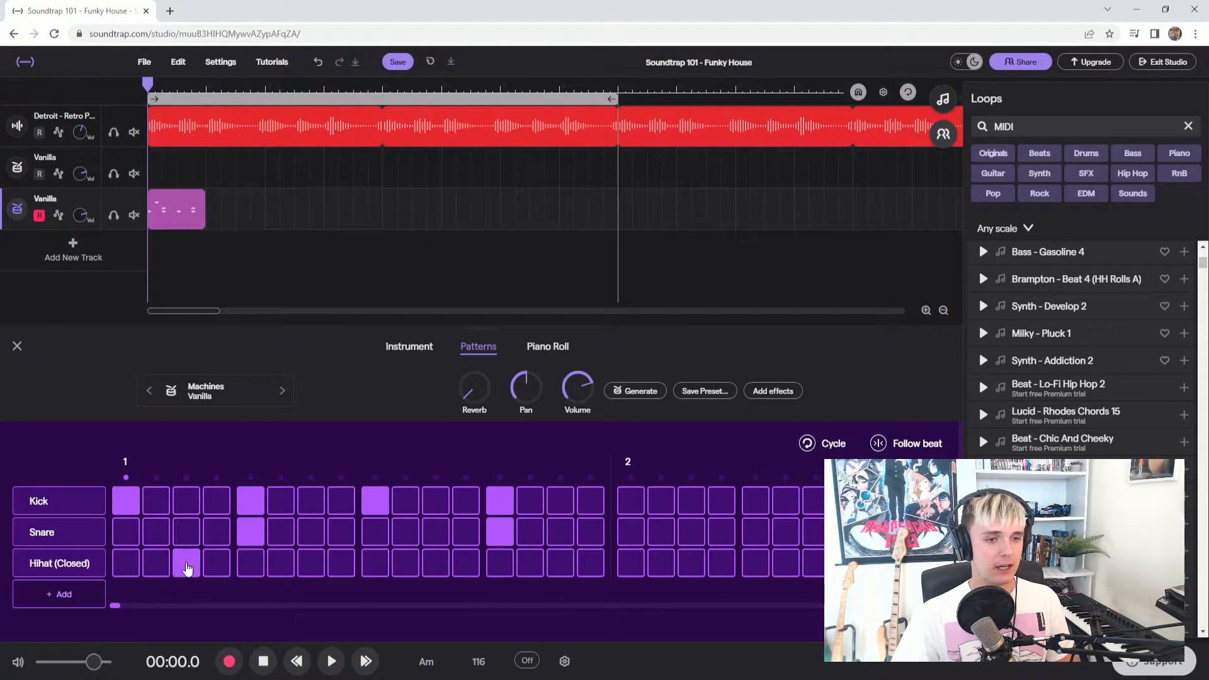
left_click(310, 567)
left_click(436, 564)
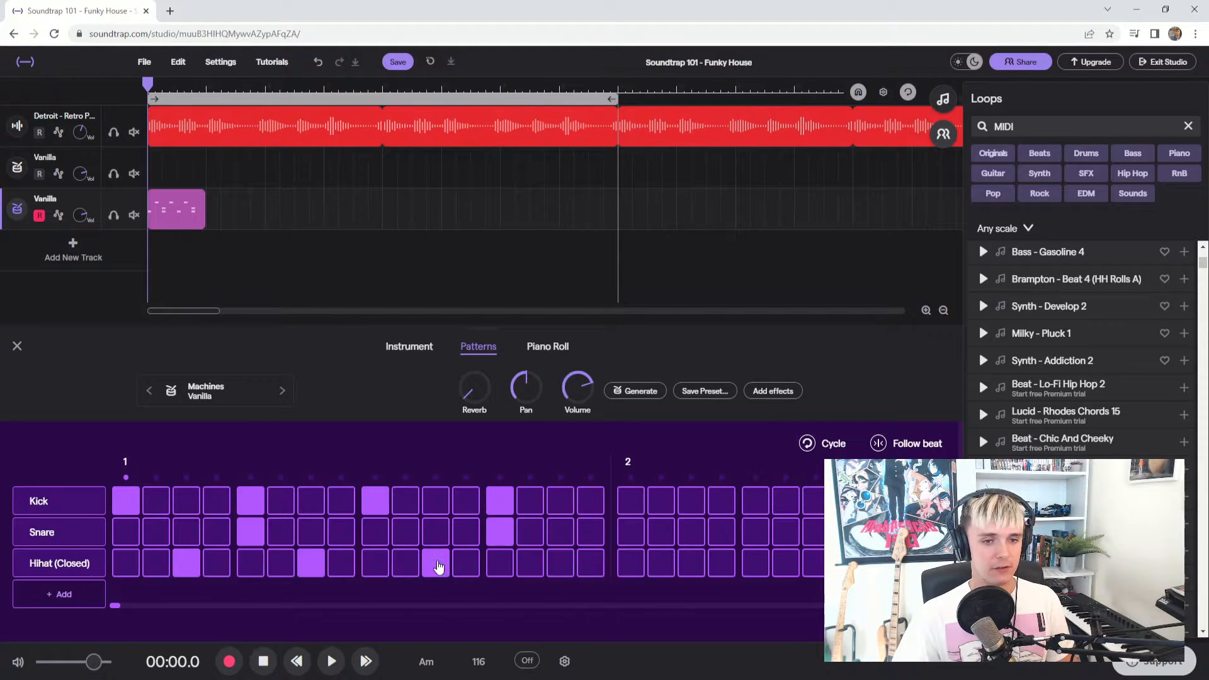
left_click(560, 564)
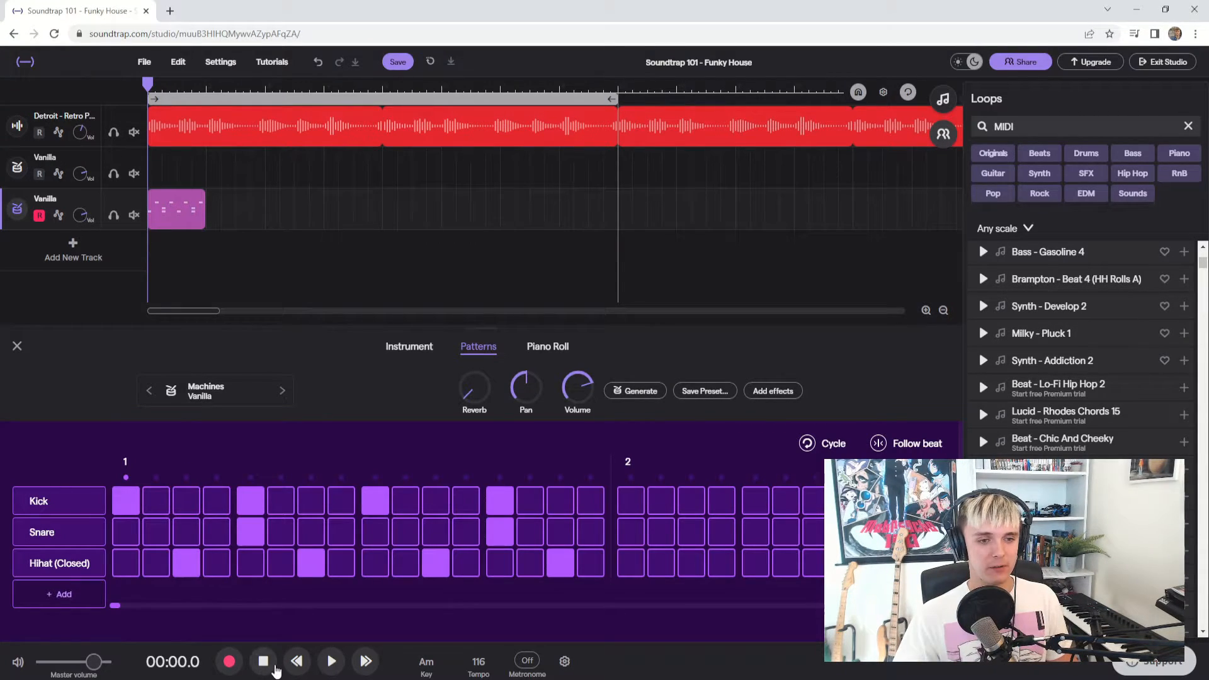
Play back the one-bar drum beat, and loop its region out to four bars.
left_click(331, 662)
mouse_move(201, 195)
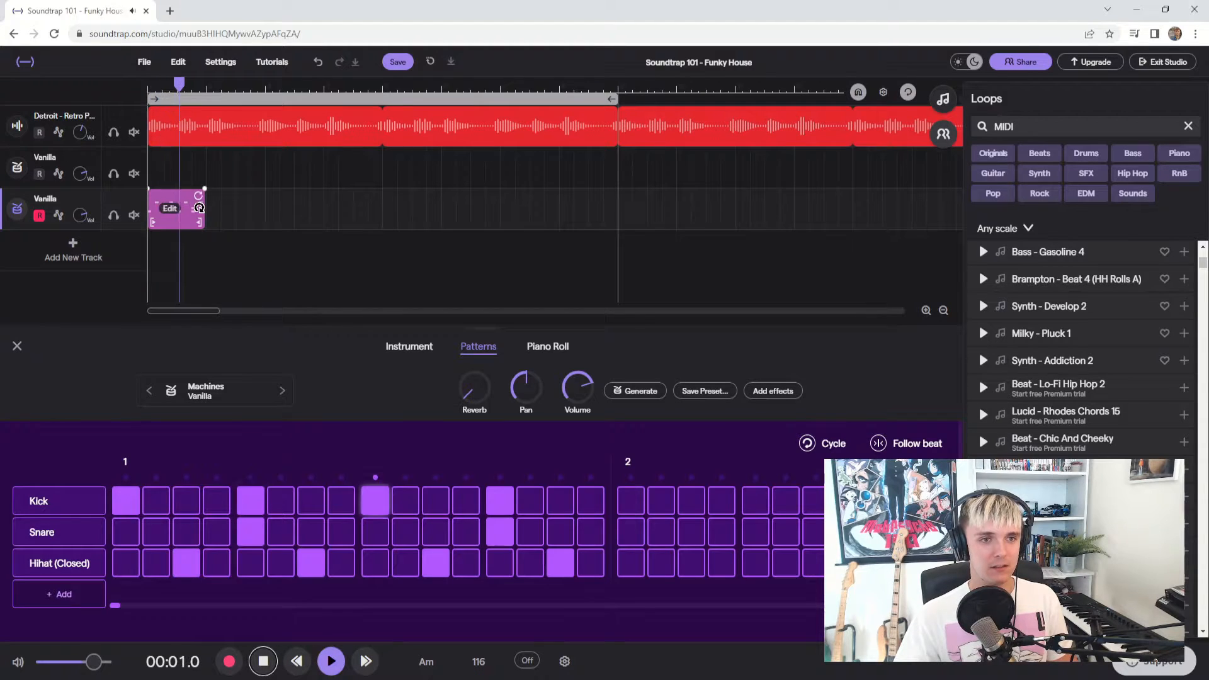
key("space")
left_click_drag(201, 195, 372, 193)
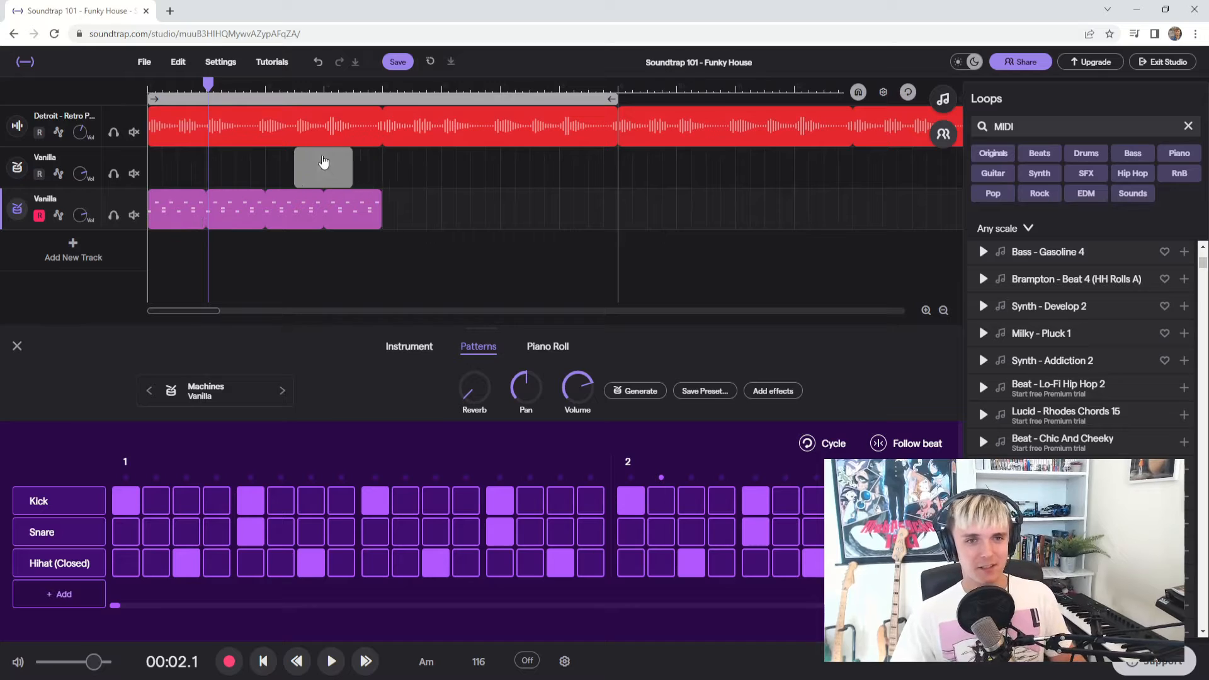
left_click(271, 662)
Extend the looped drum region to sixteen bars so it ends together with the Detroit audio track.
mouse_move(274, 201)
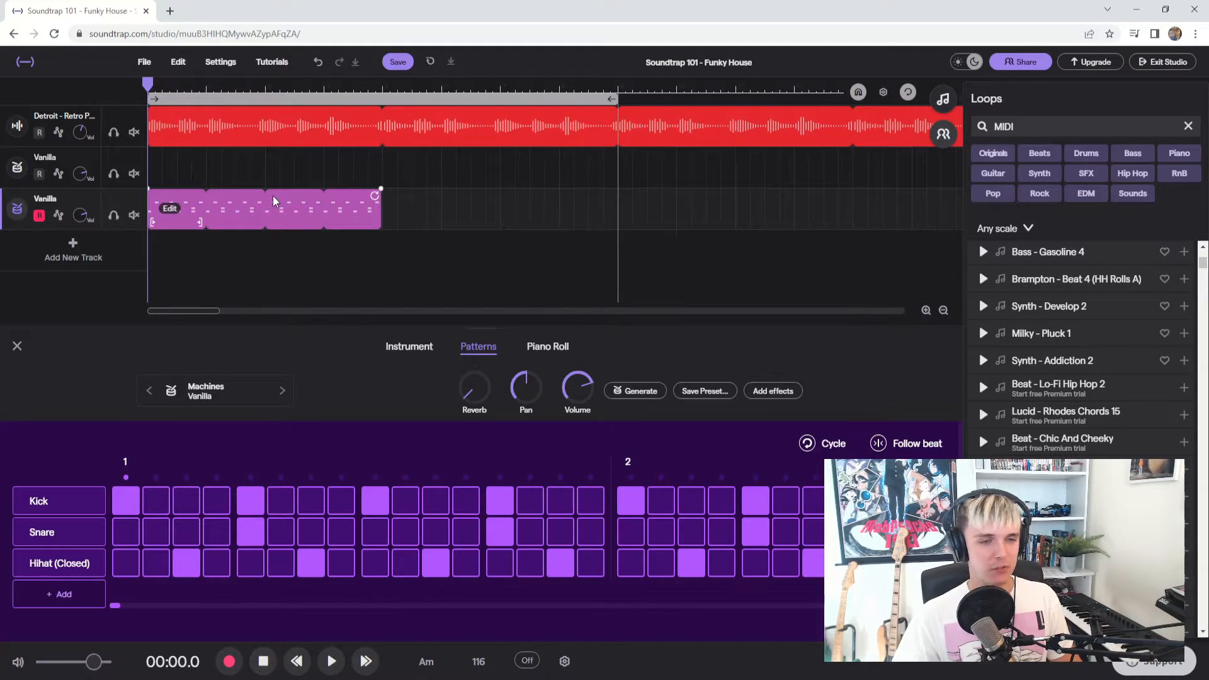
mouse_move(252, 167)
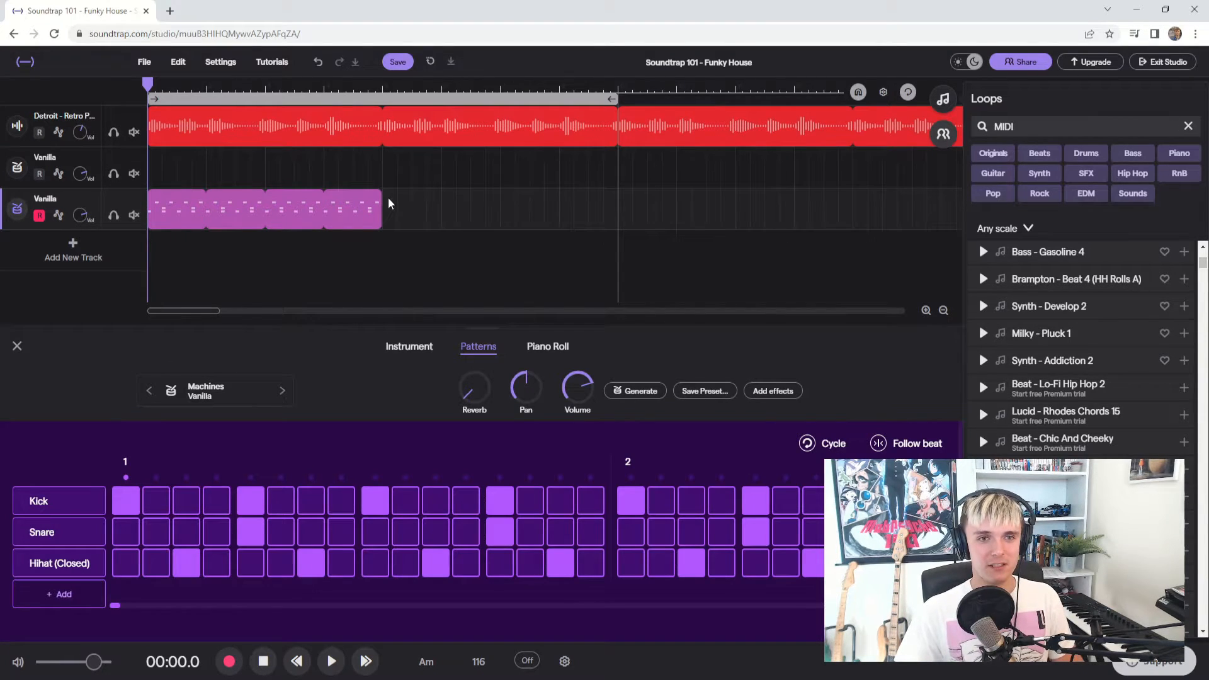
scroll(388, 203, "down", 2)
left_click_drag(307, 190, 795, 195)
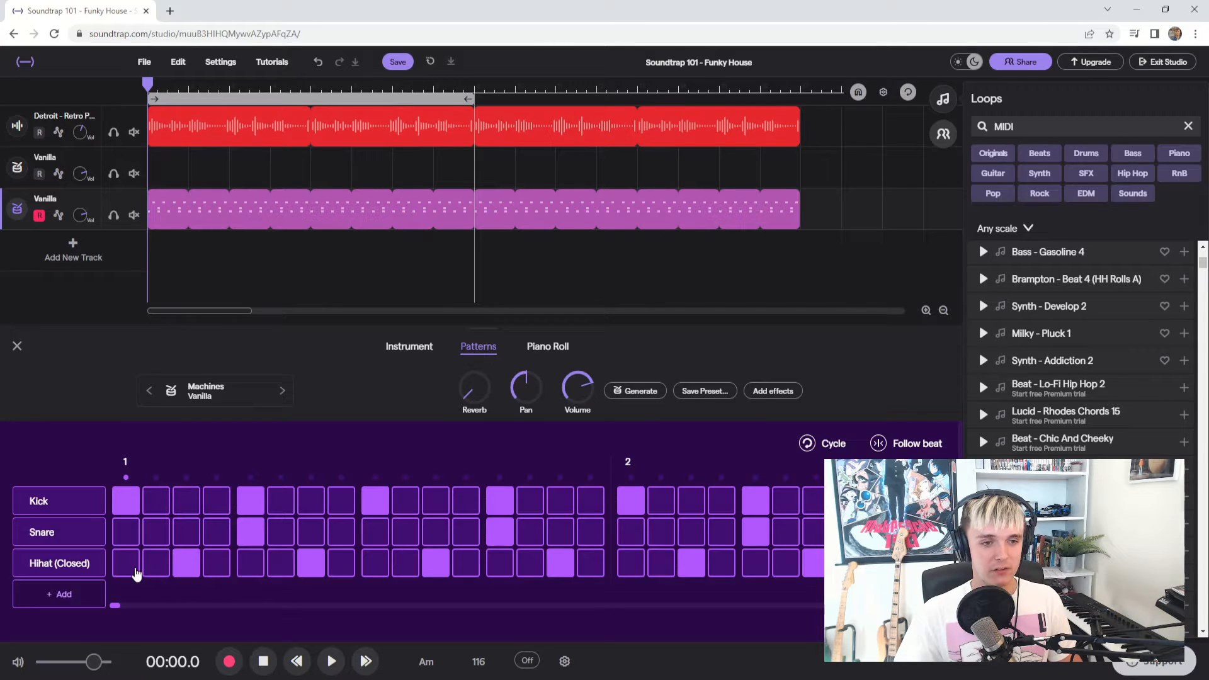
Add closed hi-hat hits on all four beats of the drum pattern.
left_click(125, 567)
left_click(252, 565)
left_click(378, 567)
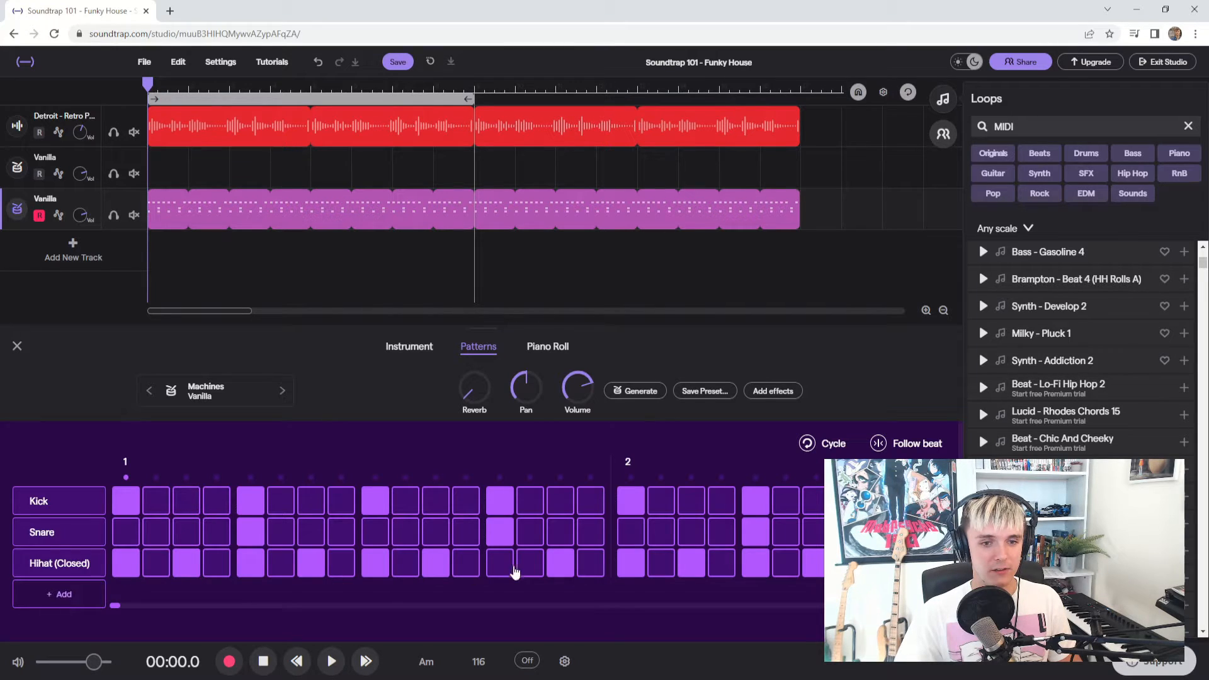
left_click(504, 567)
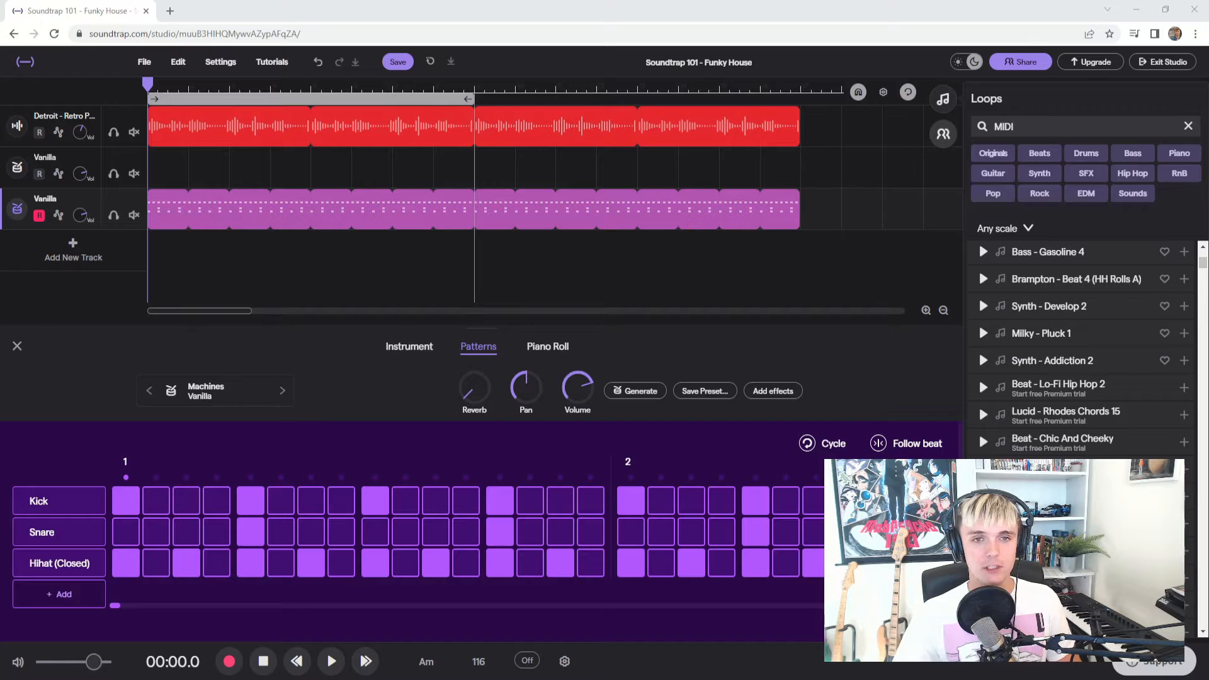
Play the song and remove the closed hi-hats on the four beats during playback, keeping only the offbeat hits.
left_click(296, 667)
key("space")
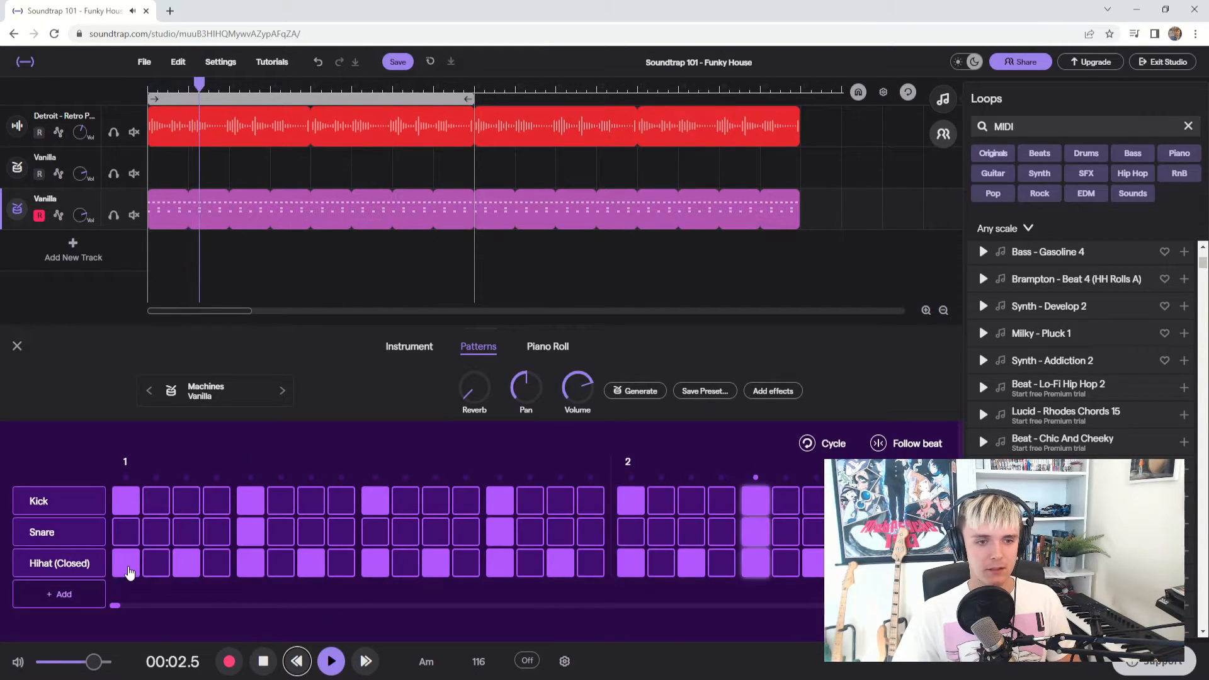
left_click(126, 564)
left_click(251, 563)
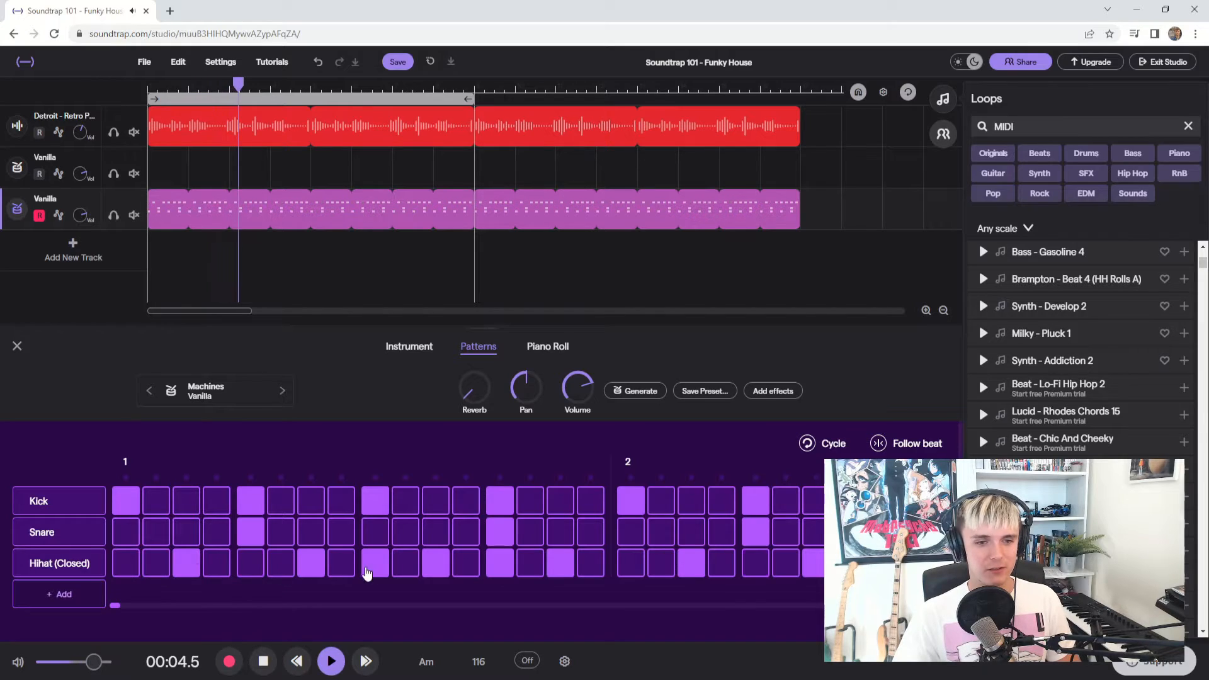
left_click(372, 563)
left_click(500, 564)
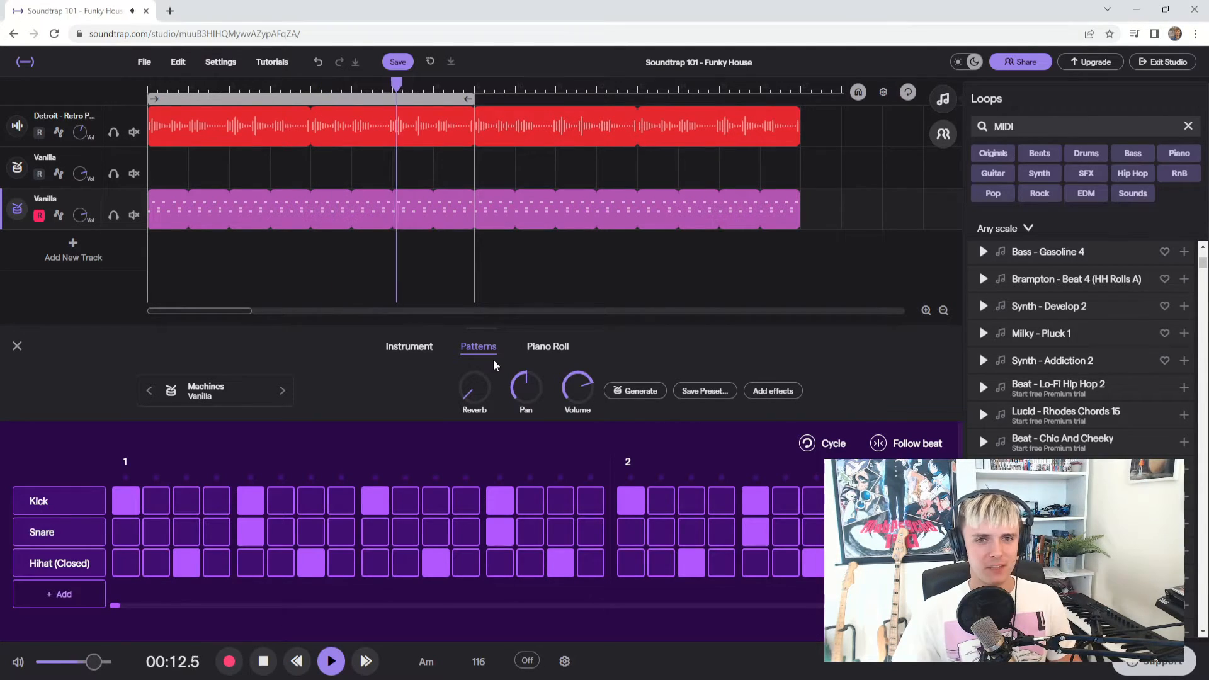
key("space")
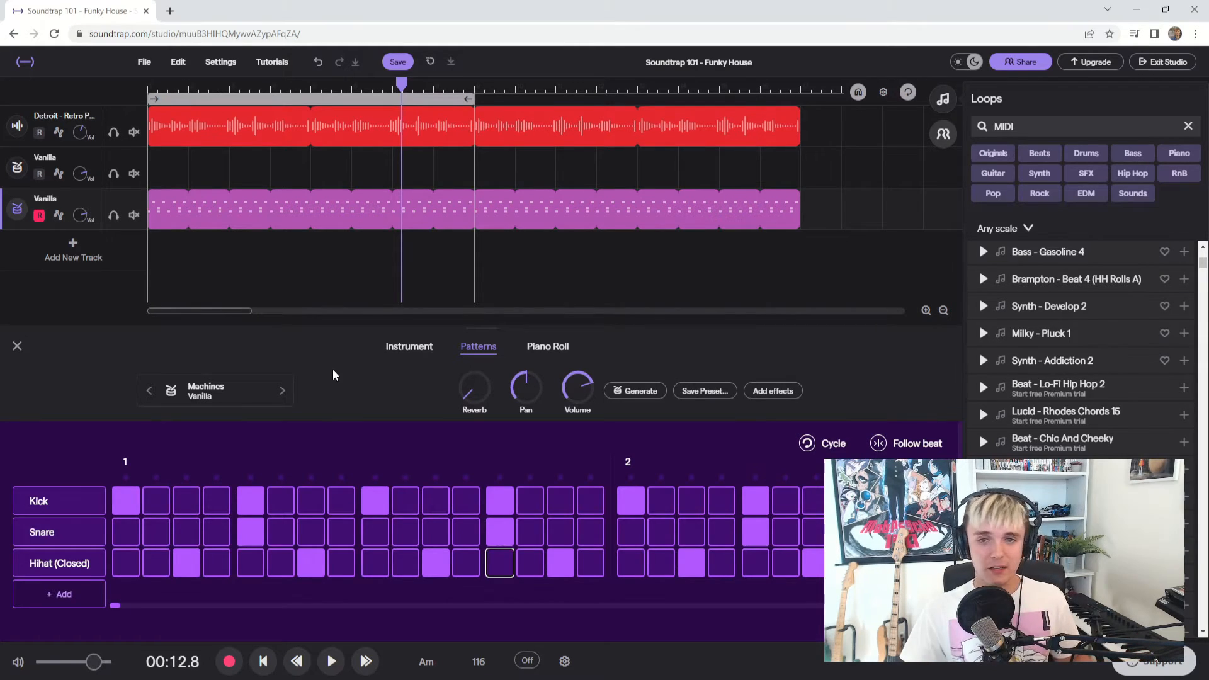
Change the programmed drum track's instrument preset to Lavender from the drum Machines category, previewing its sound first.
left_click(206, 393)
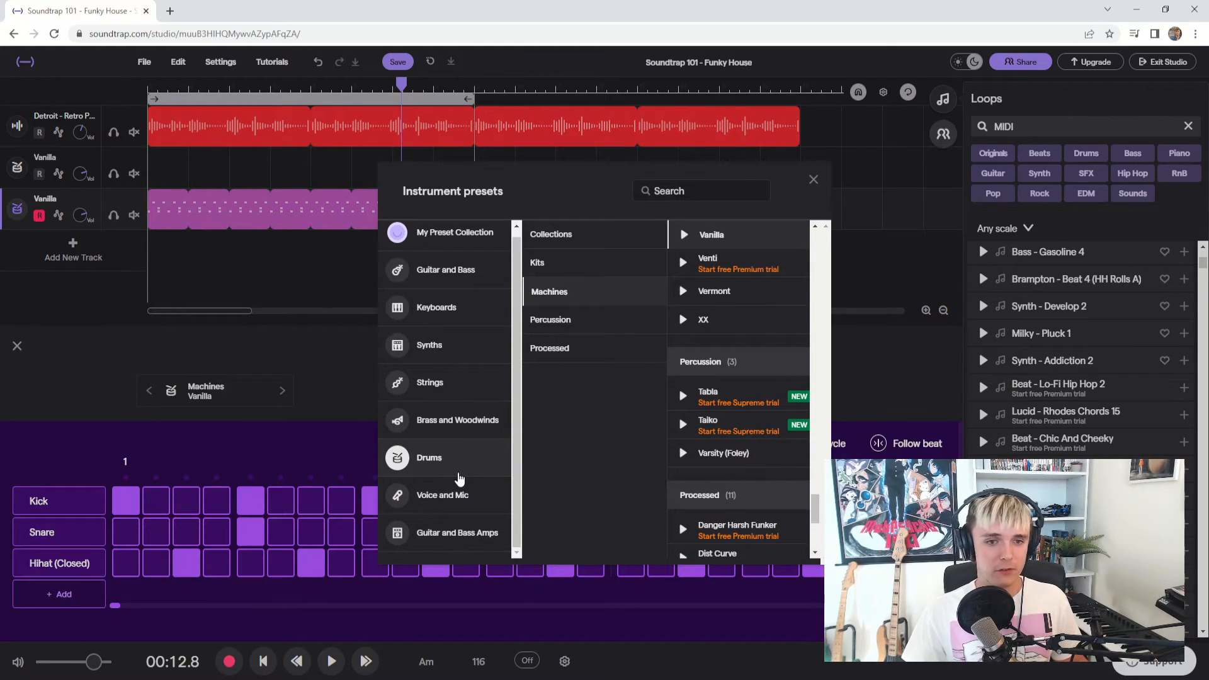
left_click(208, 437)
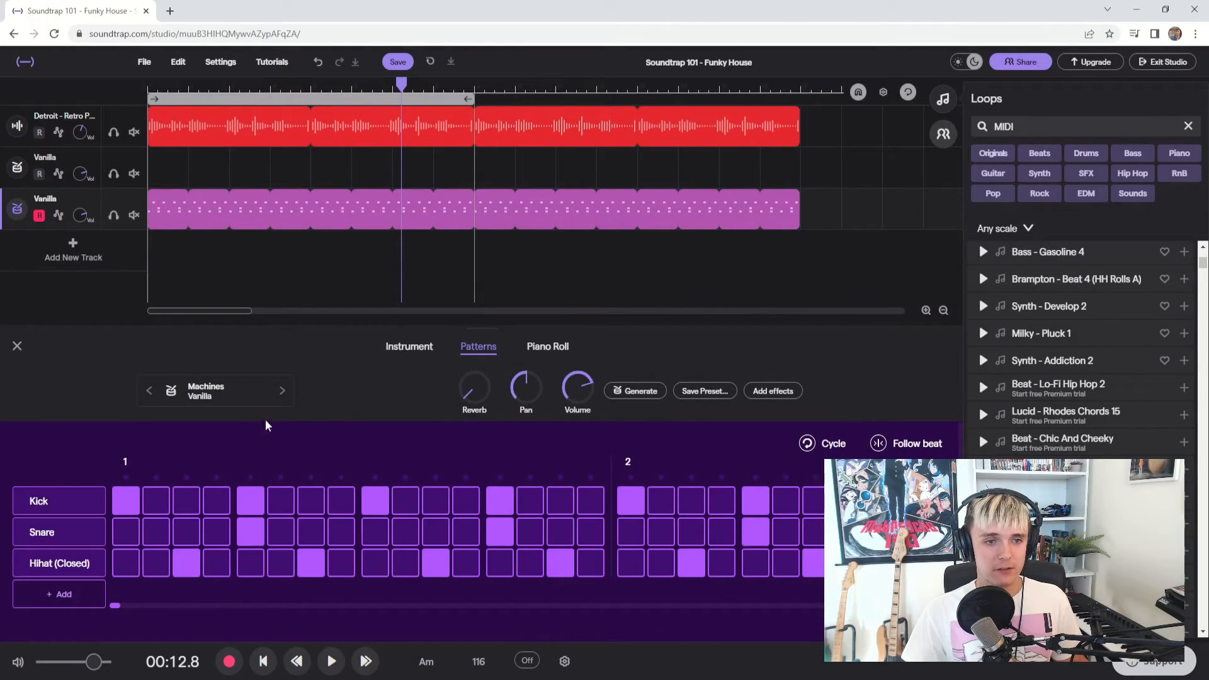
left_click(202, 397)
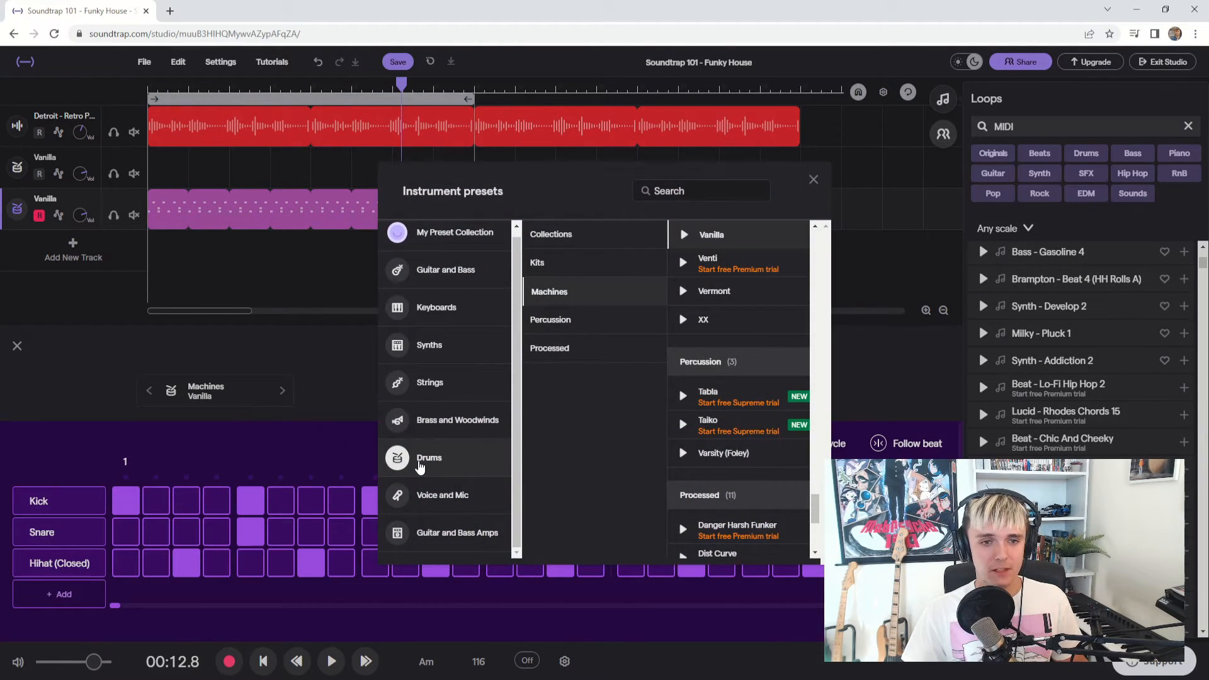
scroll(744, 376, "up", 1)
left_click(592, 304)
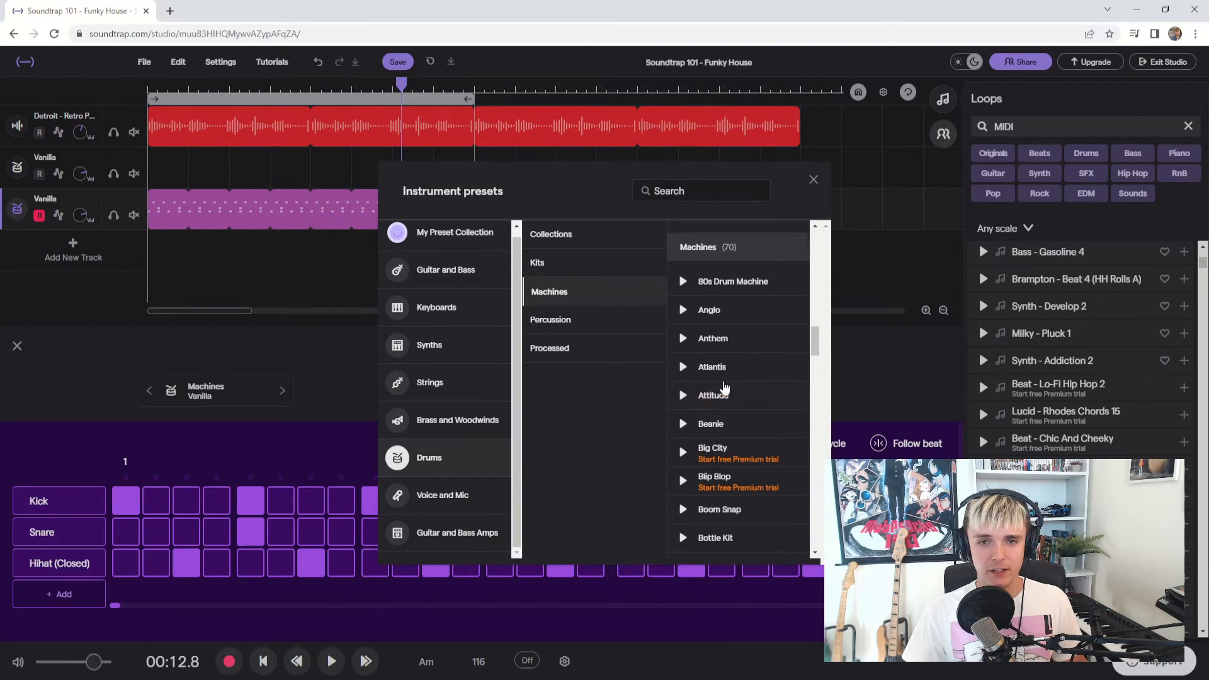
scroll(759, 386, "down", 3)
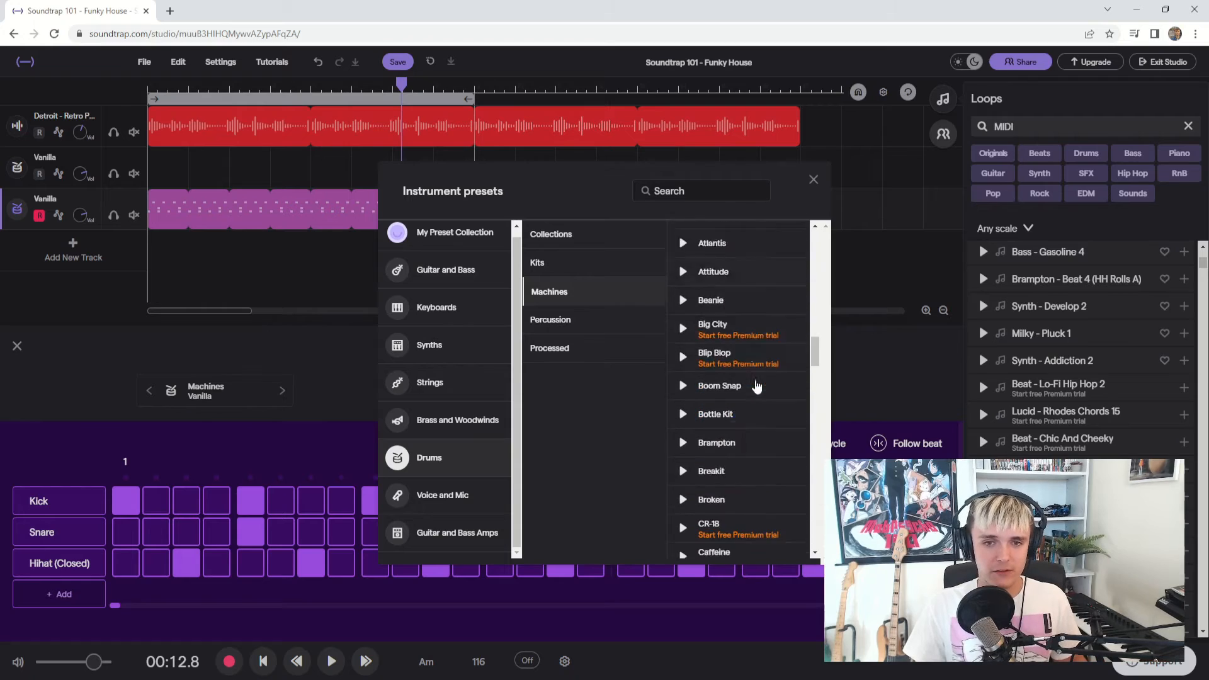
scroll(715, 416, "down", 4)
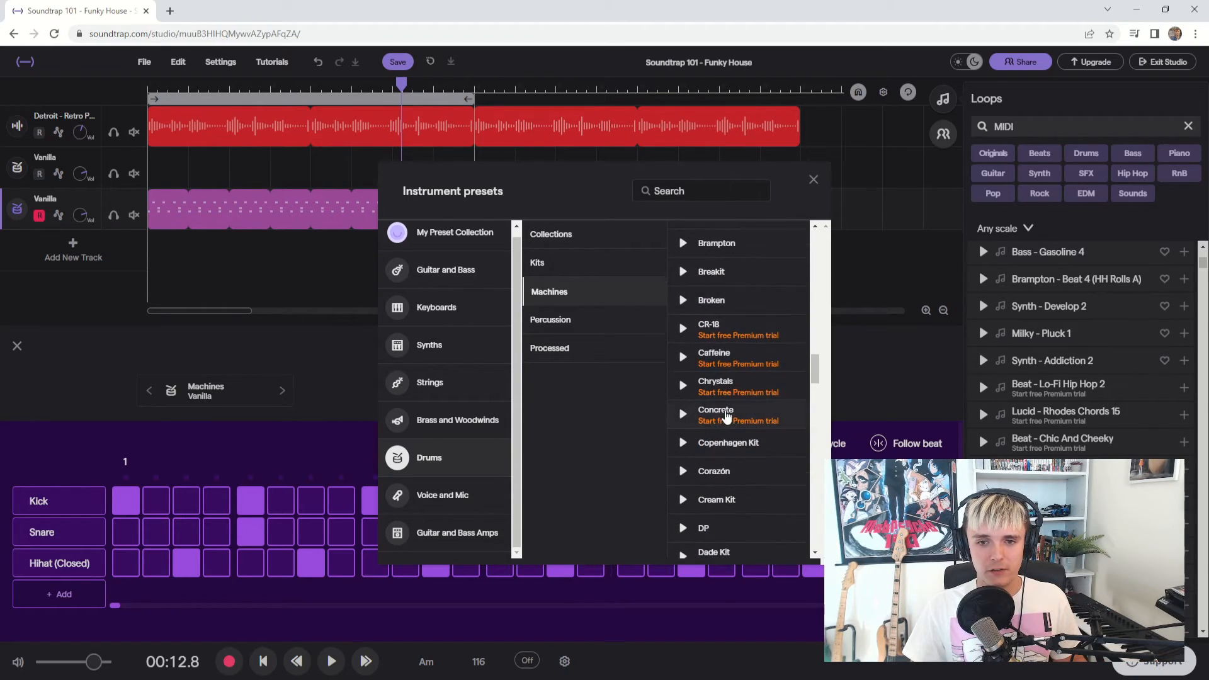
scroll(714, 378, "down", 5)
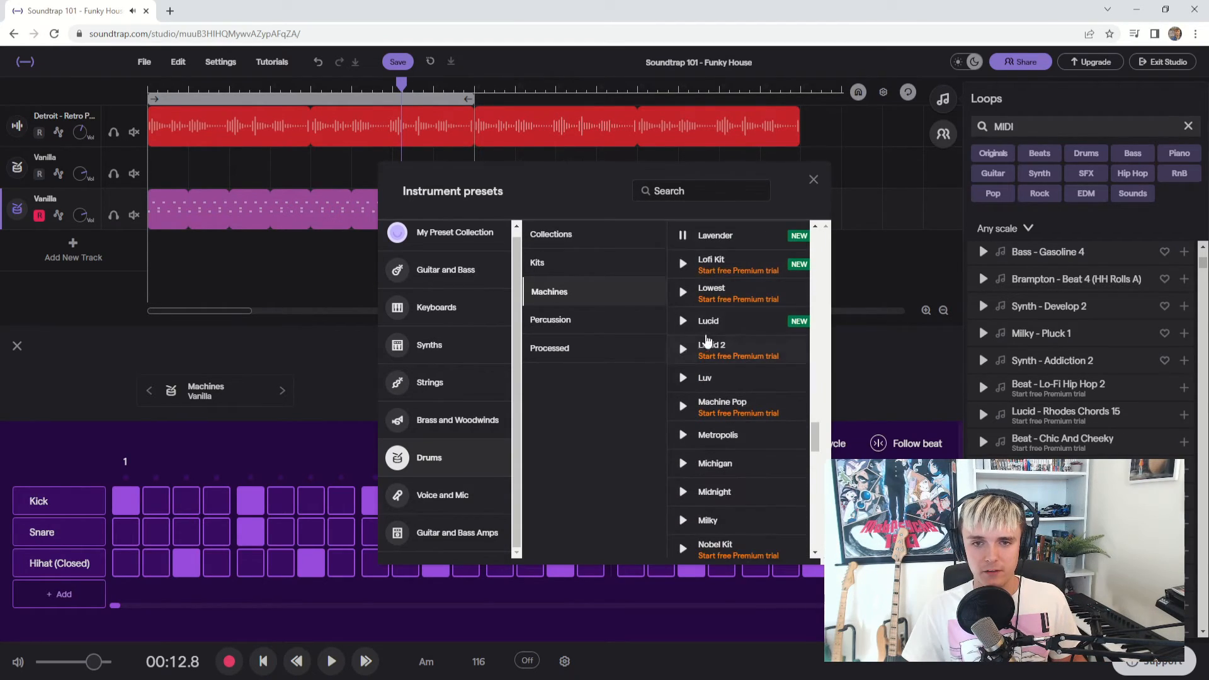
scroll(724, 372, "up", 2)
left_click(747, 368)
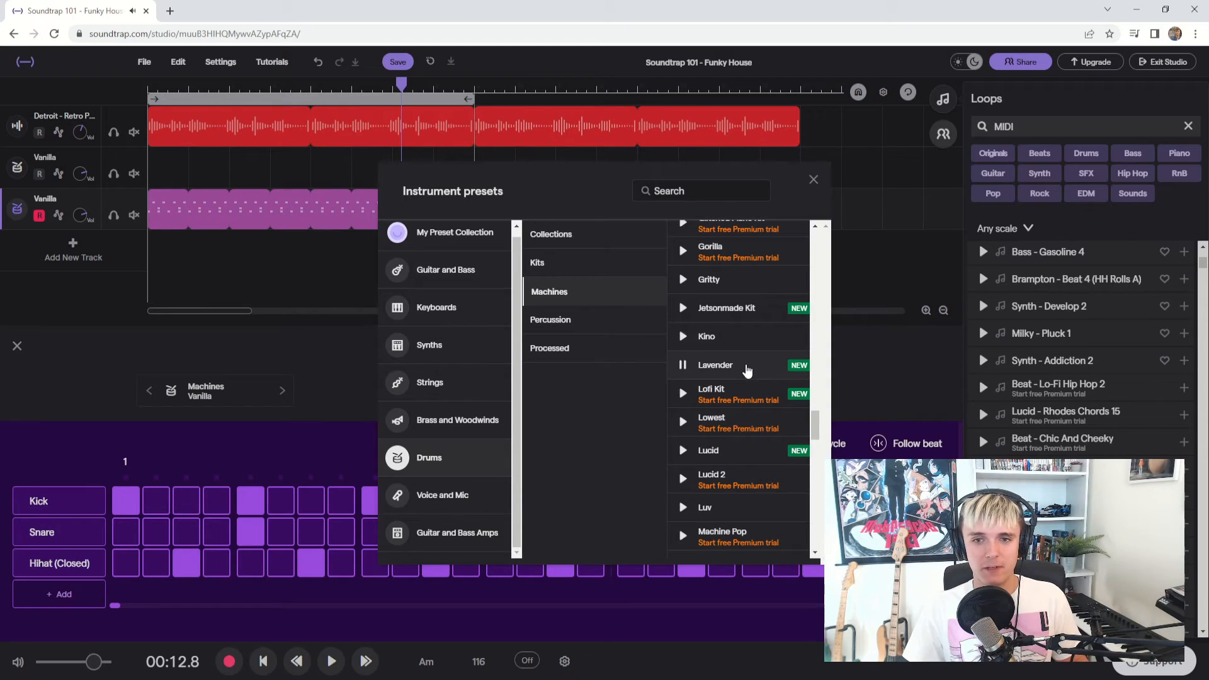
left_click(748, 371)
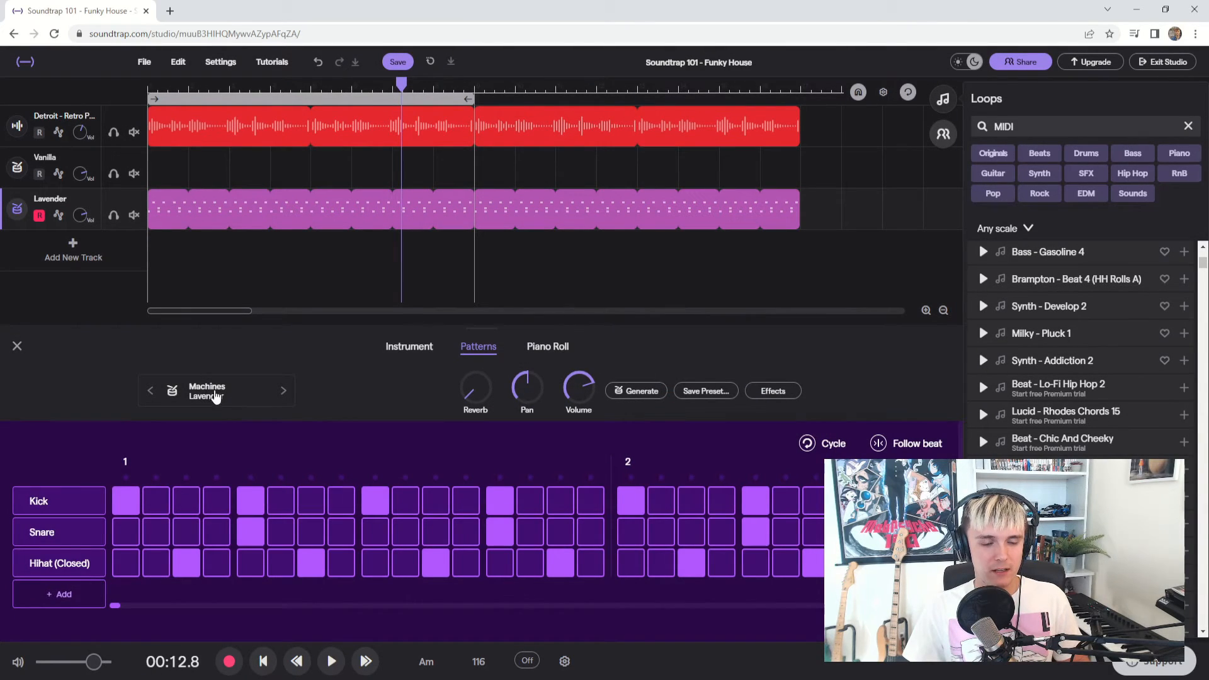
Play the song from the start to hear the Lavender kit, stop playback and save the project.
left_click(264, 661)
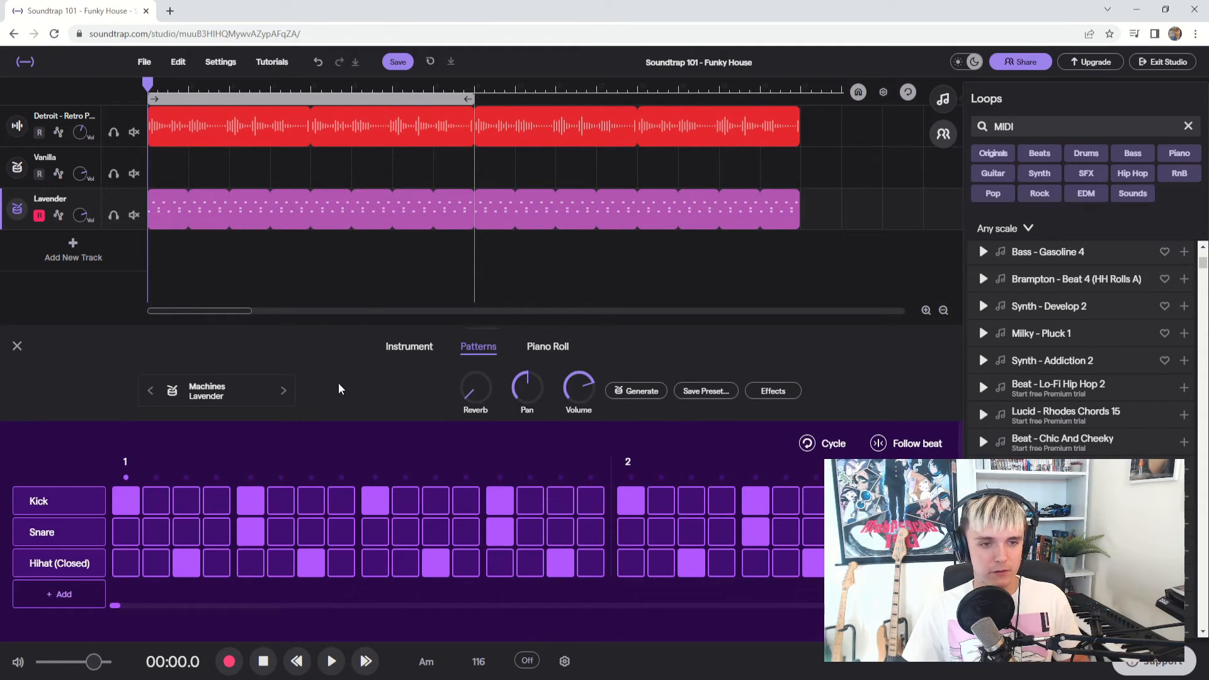
key("space")
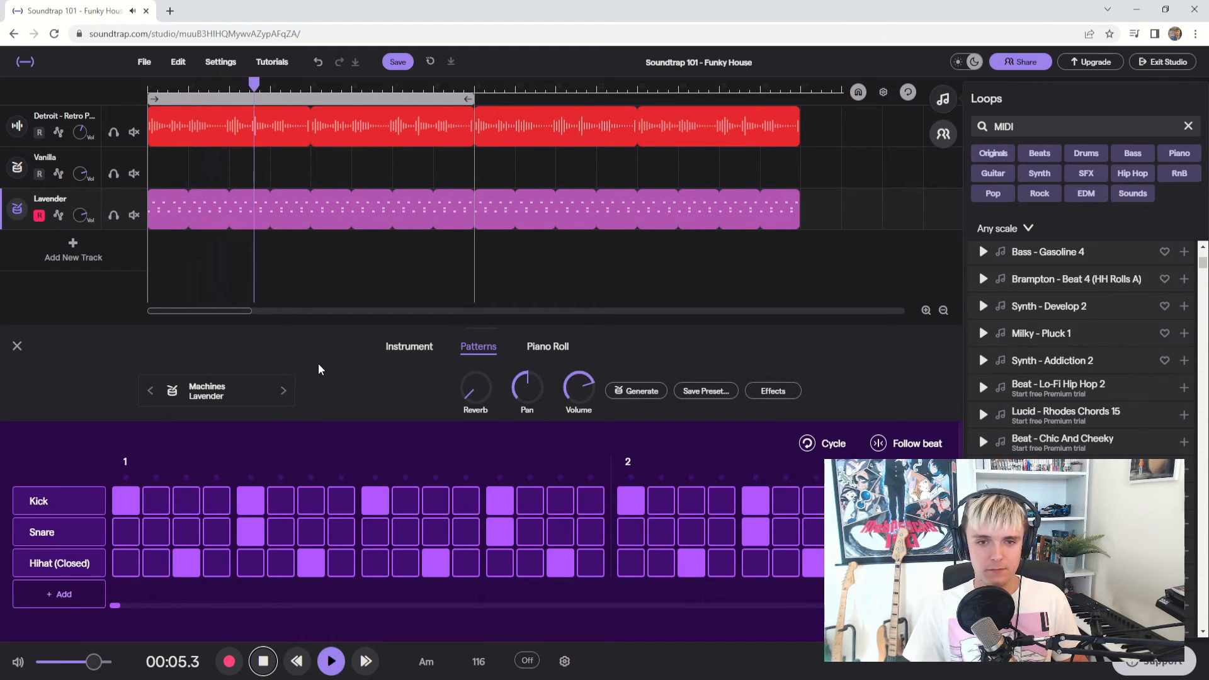
key("space")
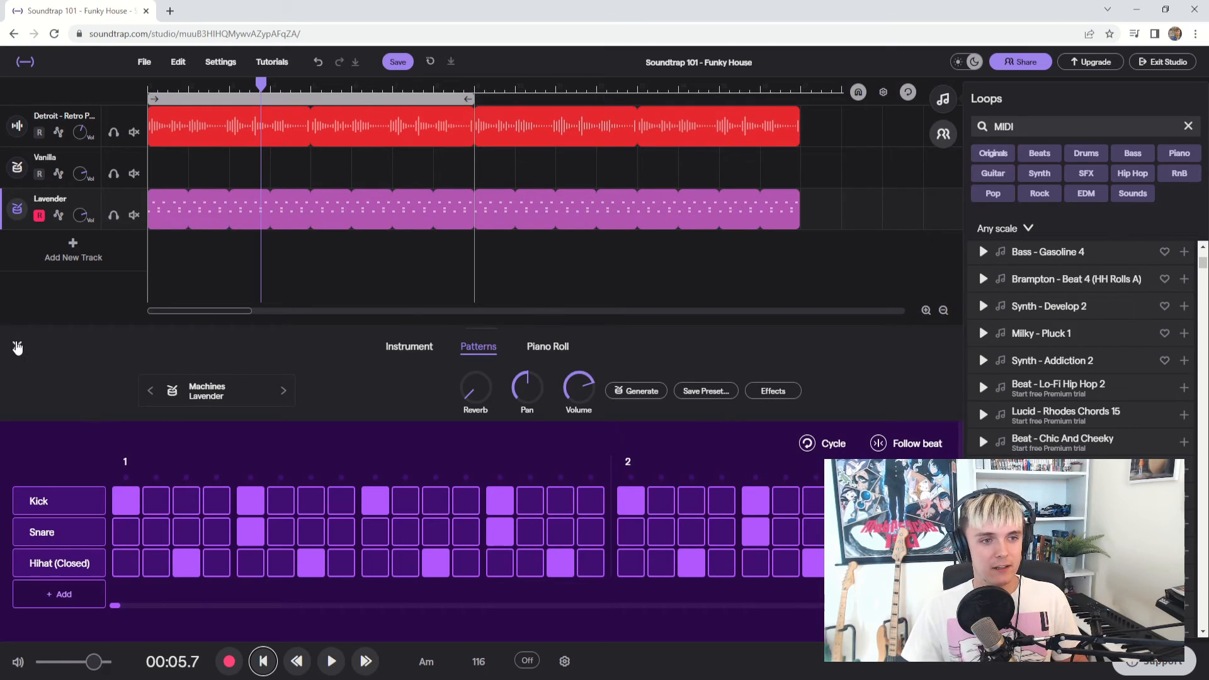
left_click(398, 62)
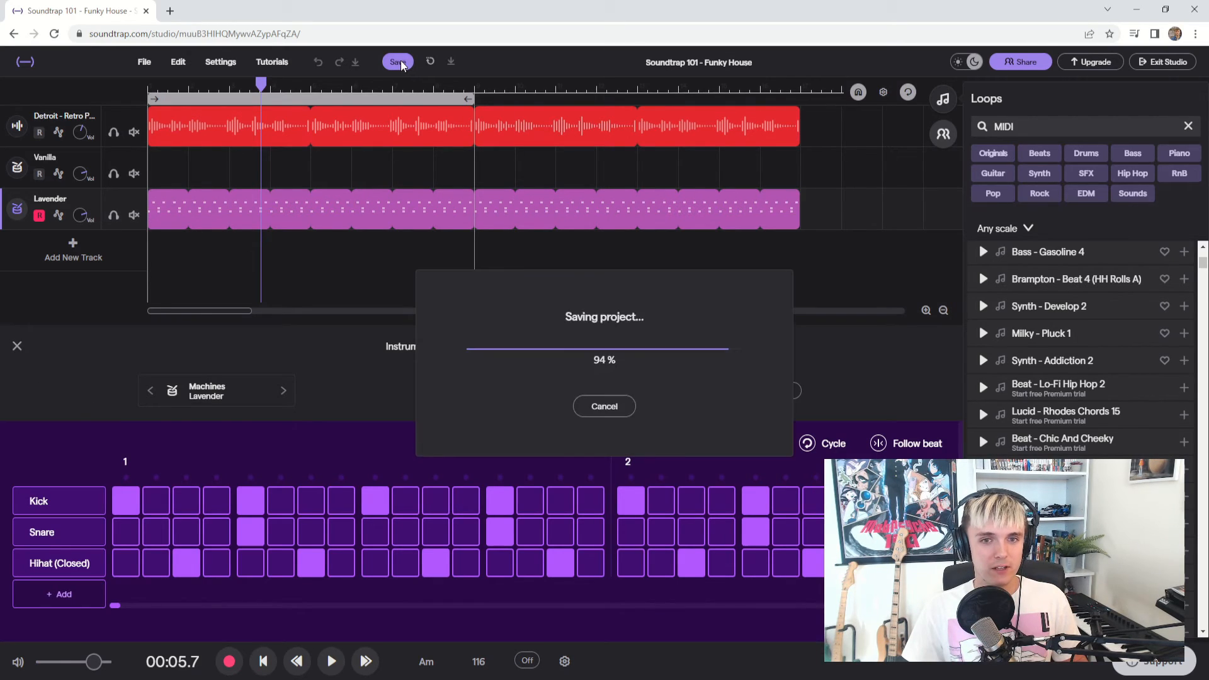